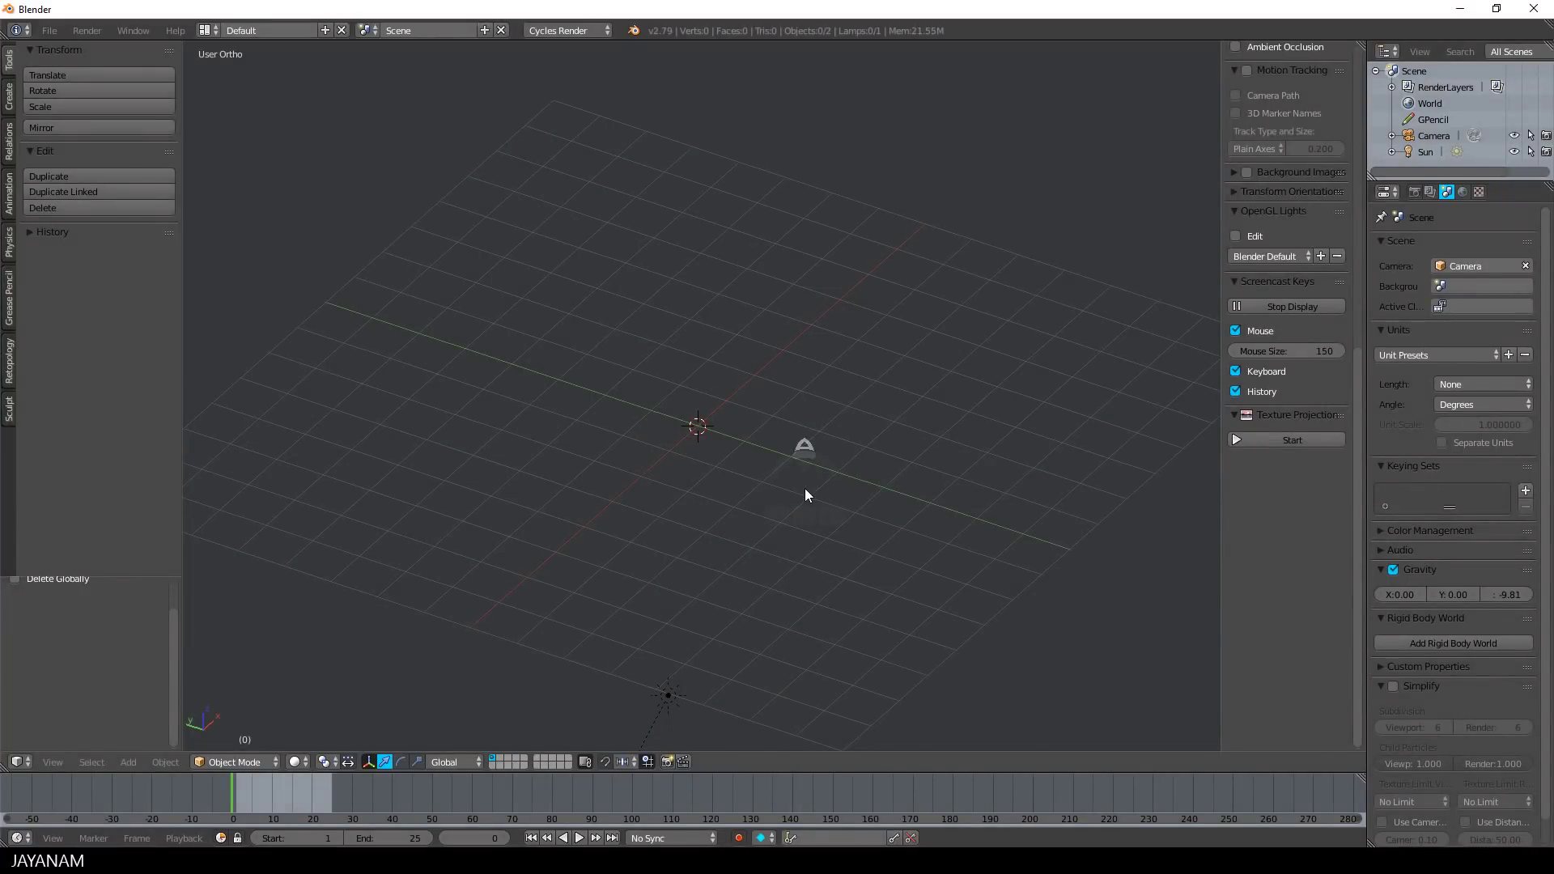
Step: Add a cylinder mesh to the scene
key("shift+a")
mouse_move(806, 491)
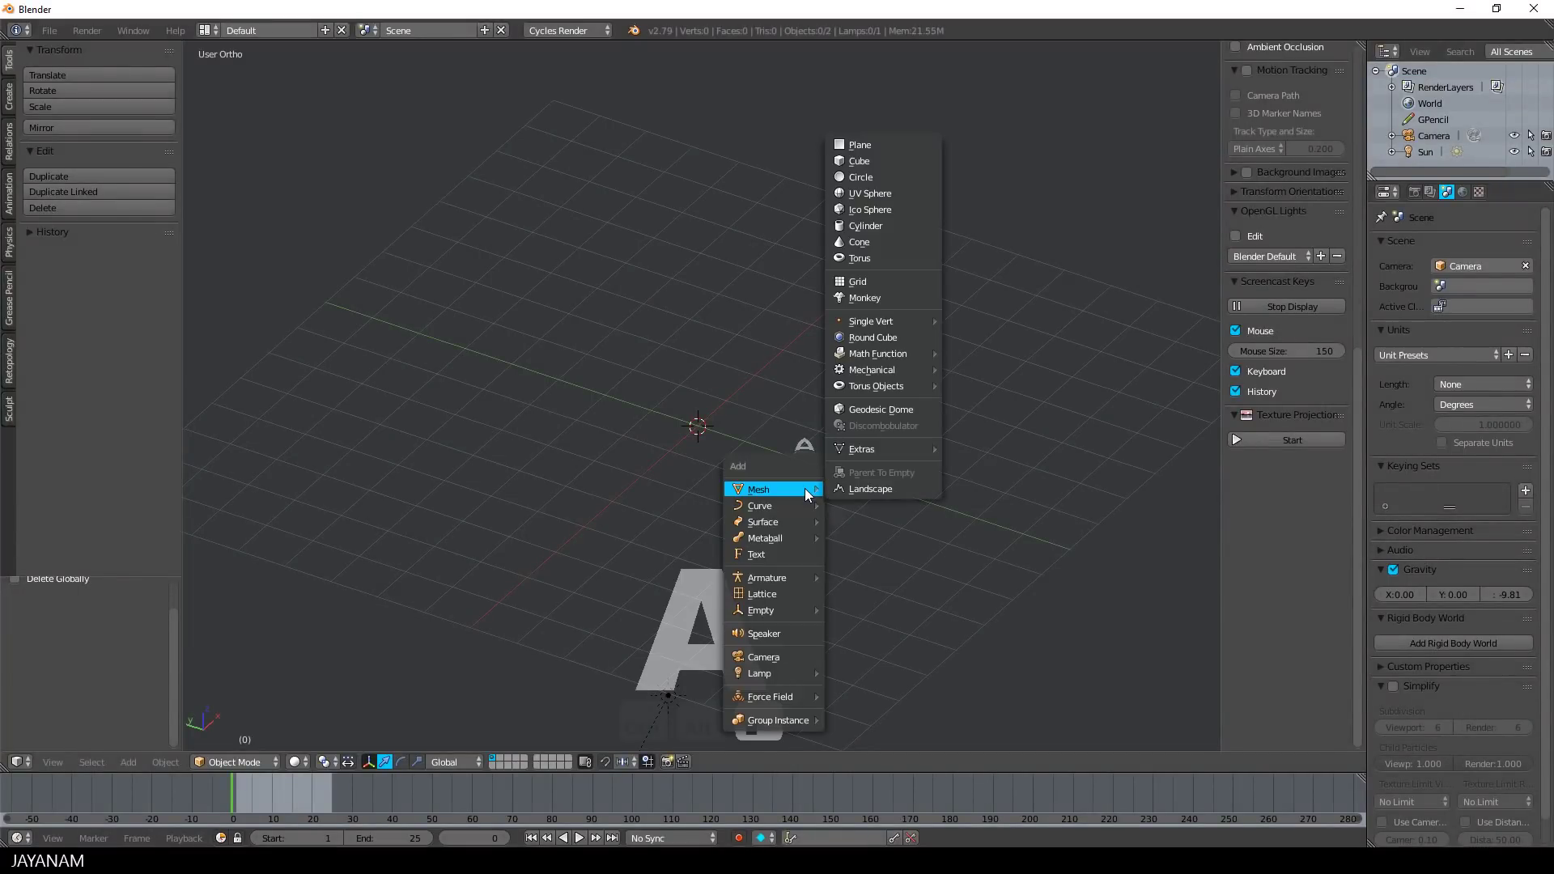
left_click(894, 226)
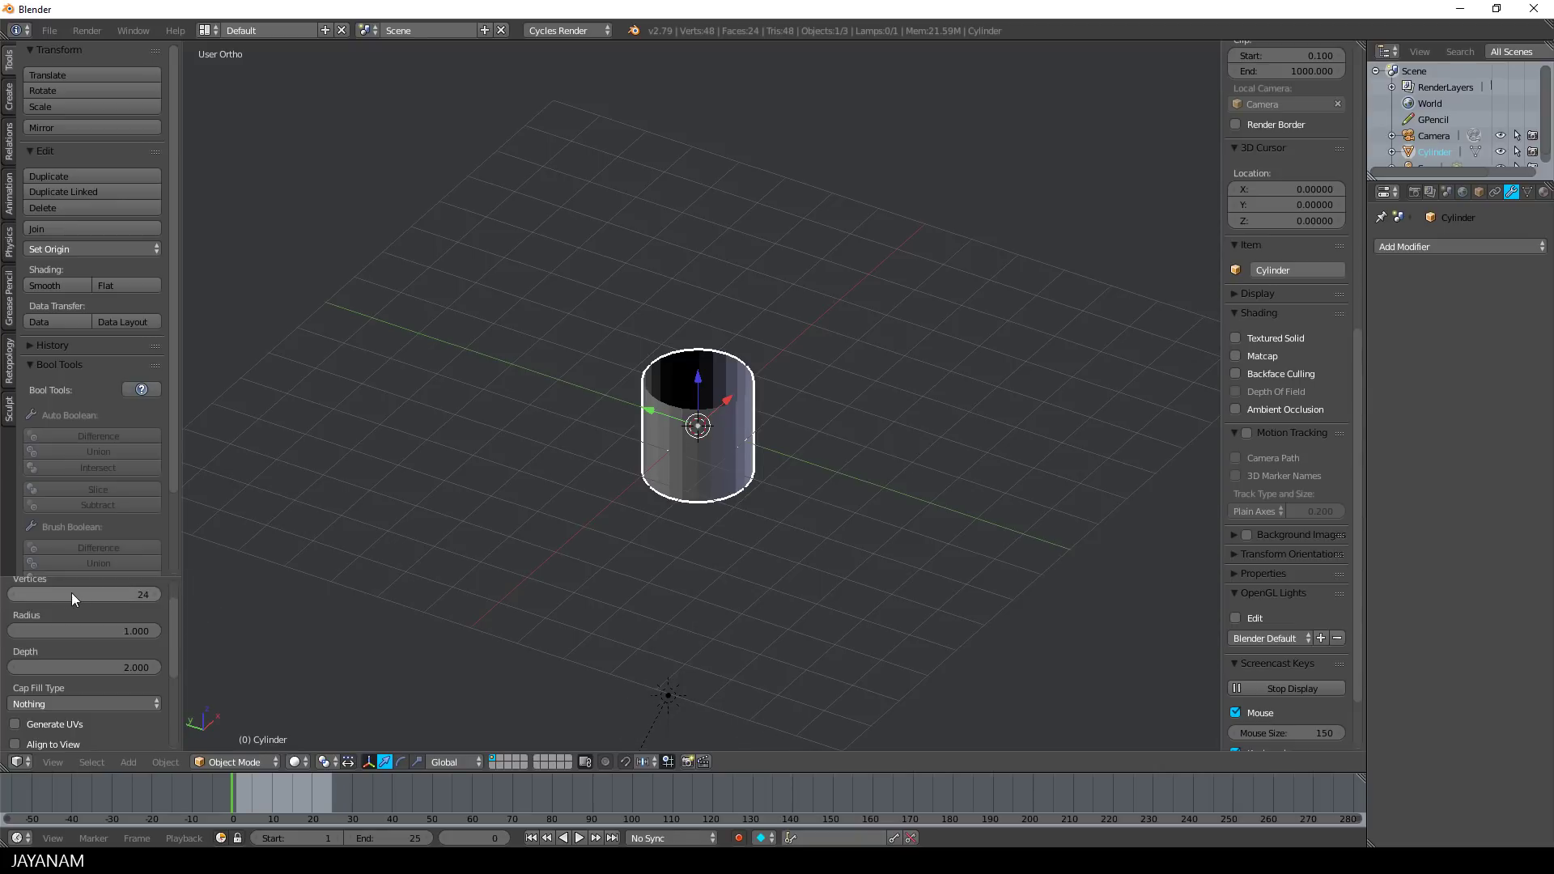
Step: Rotate the cylinder 90° about the X axis so it lies on its side
middle_click_drag(664, 578, 788, 526)
key("r")
key("x")
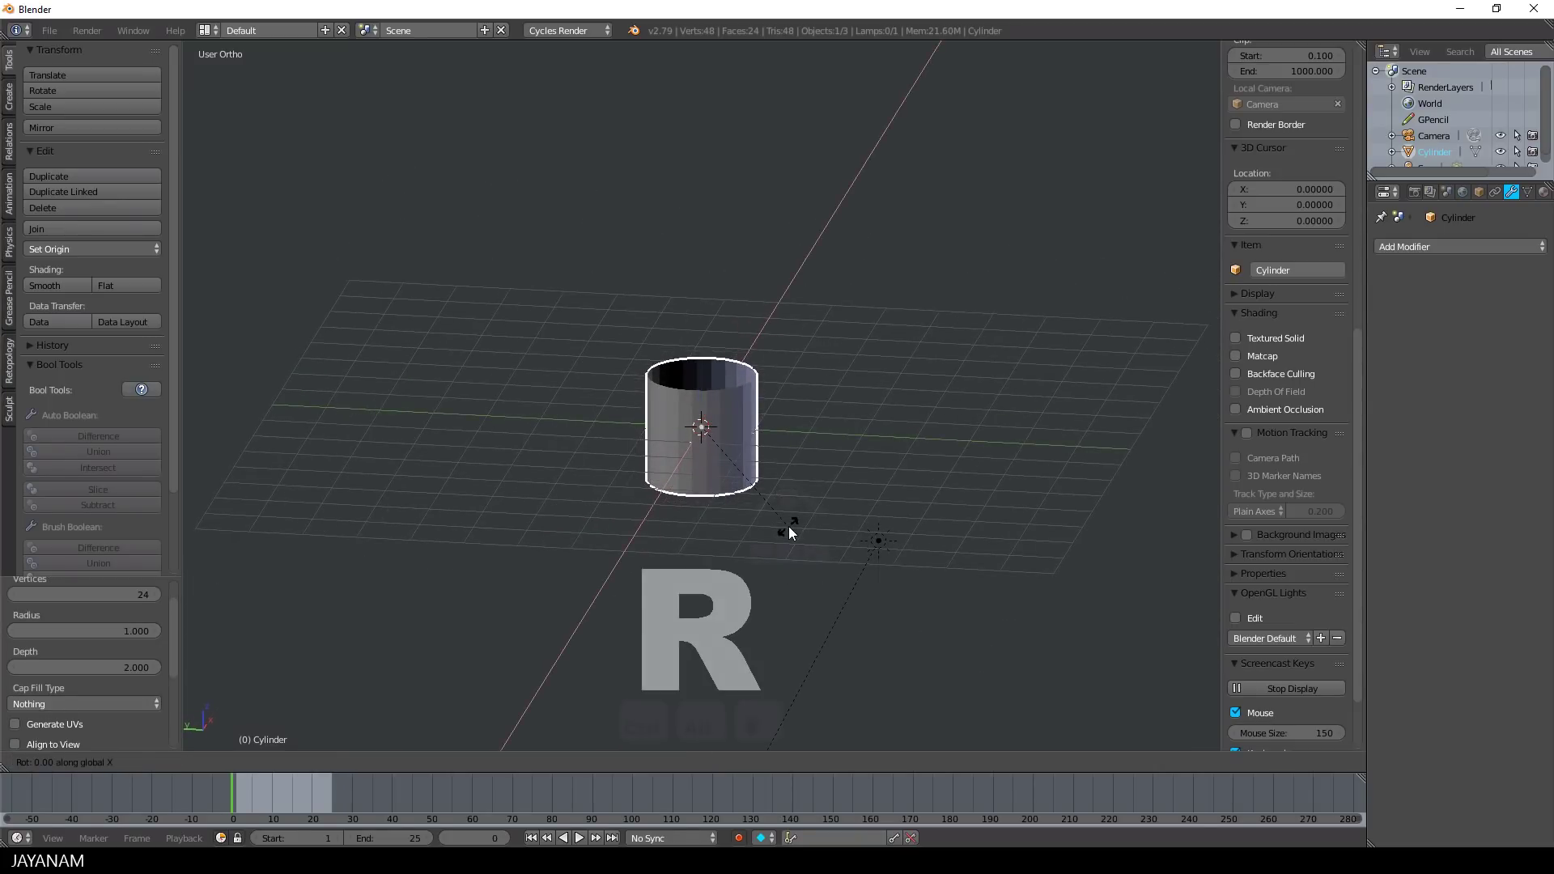
key("9")
key("0")
key("Return")
middle_click_drag(886, 518, 853, 518)
Step: Scale the cylinder along Y down to about 0.571
key("s")
key("y")
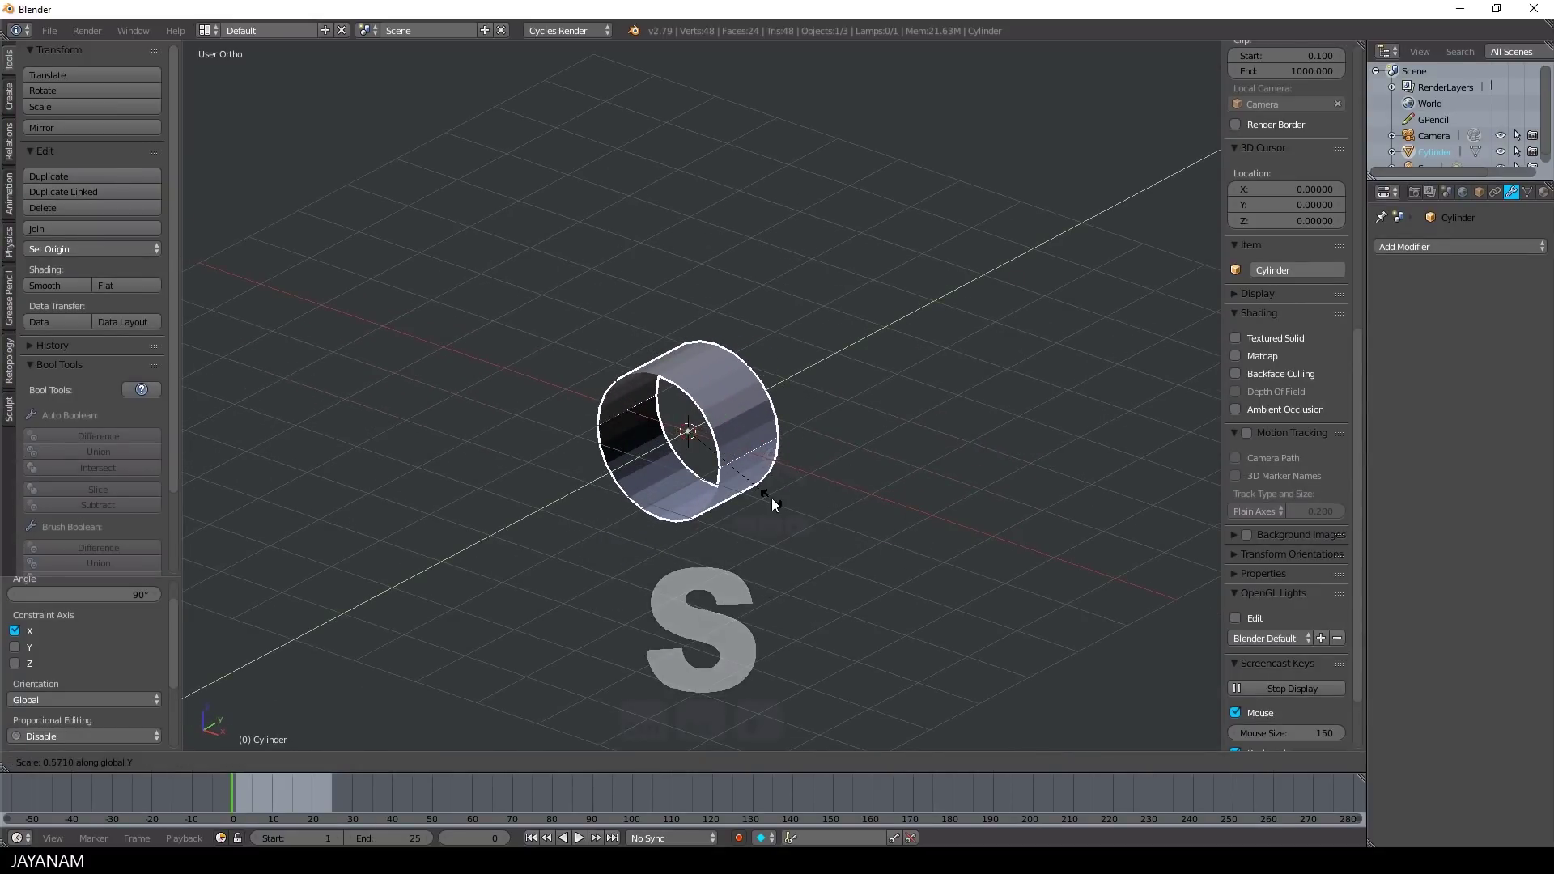
left_click(771, 497)
Step: In Edit Mode face select, select the twelve faces of one half of the ring
key("Tab")
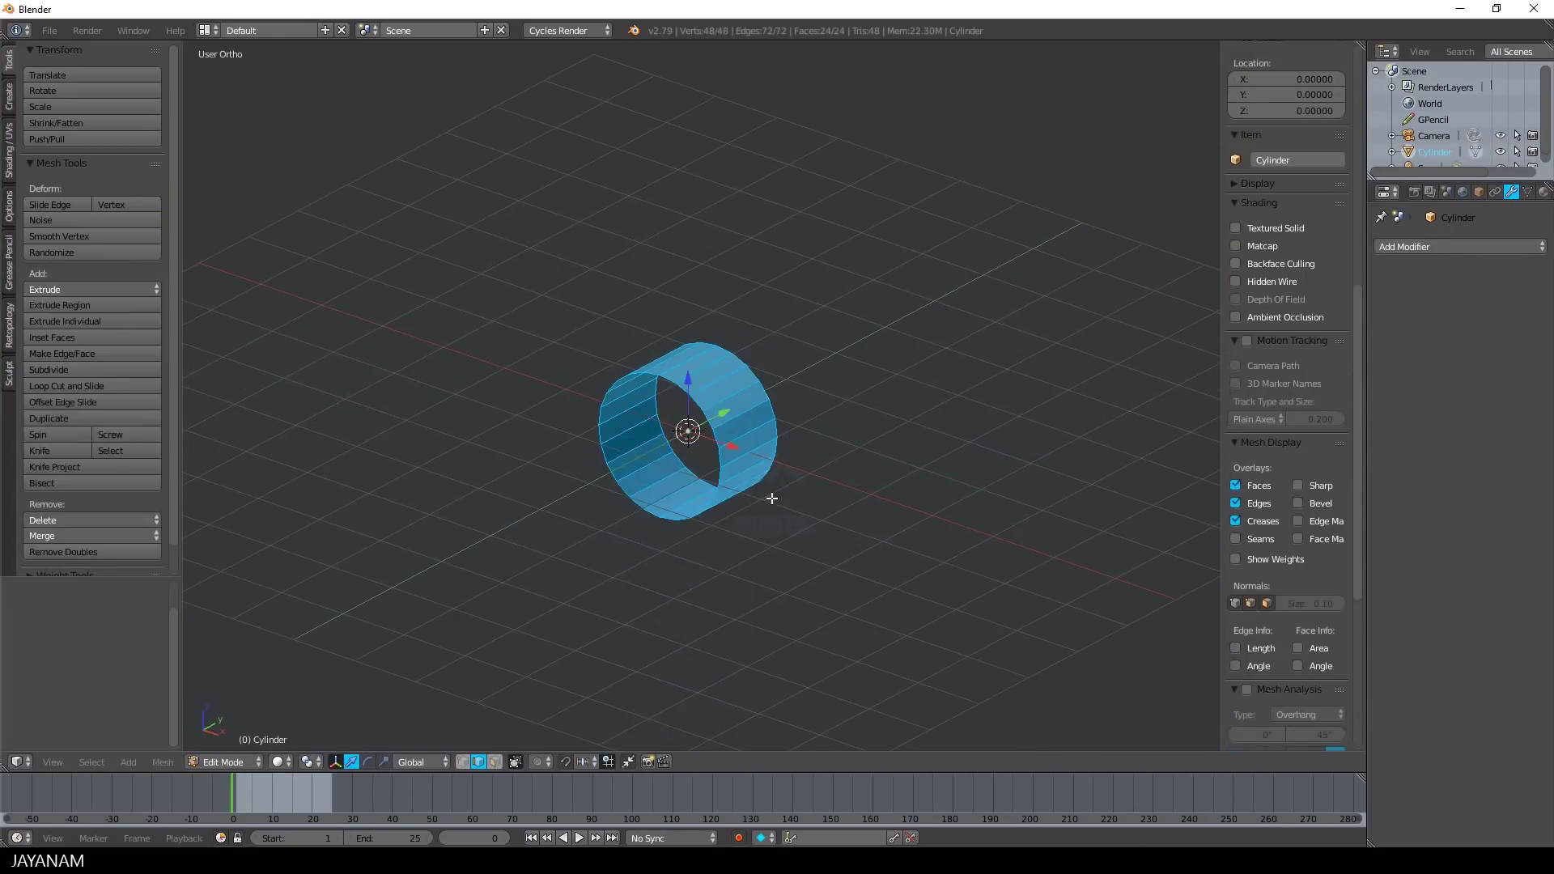
key("3")
right_click(696, 360)
right_click(714, 401, "shift")
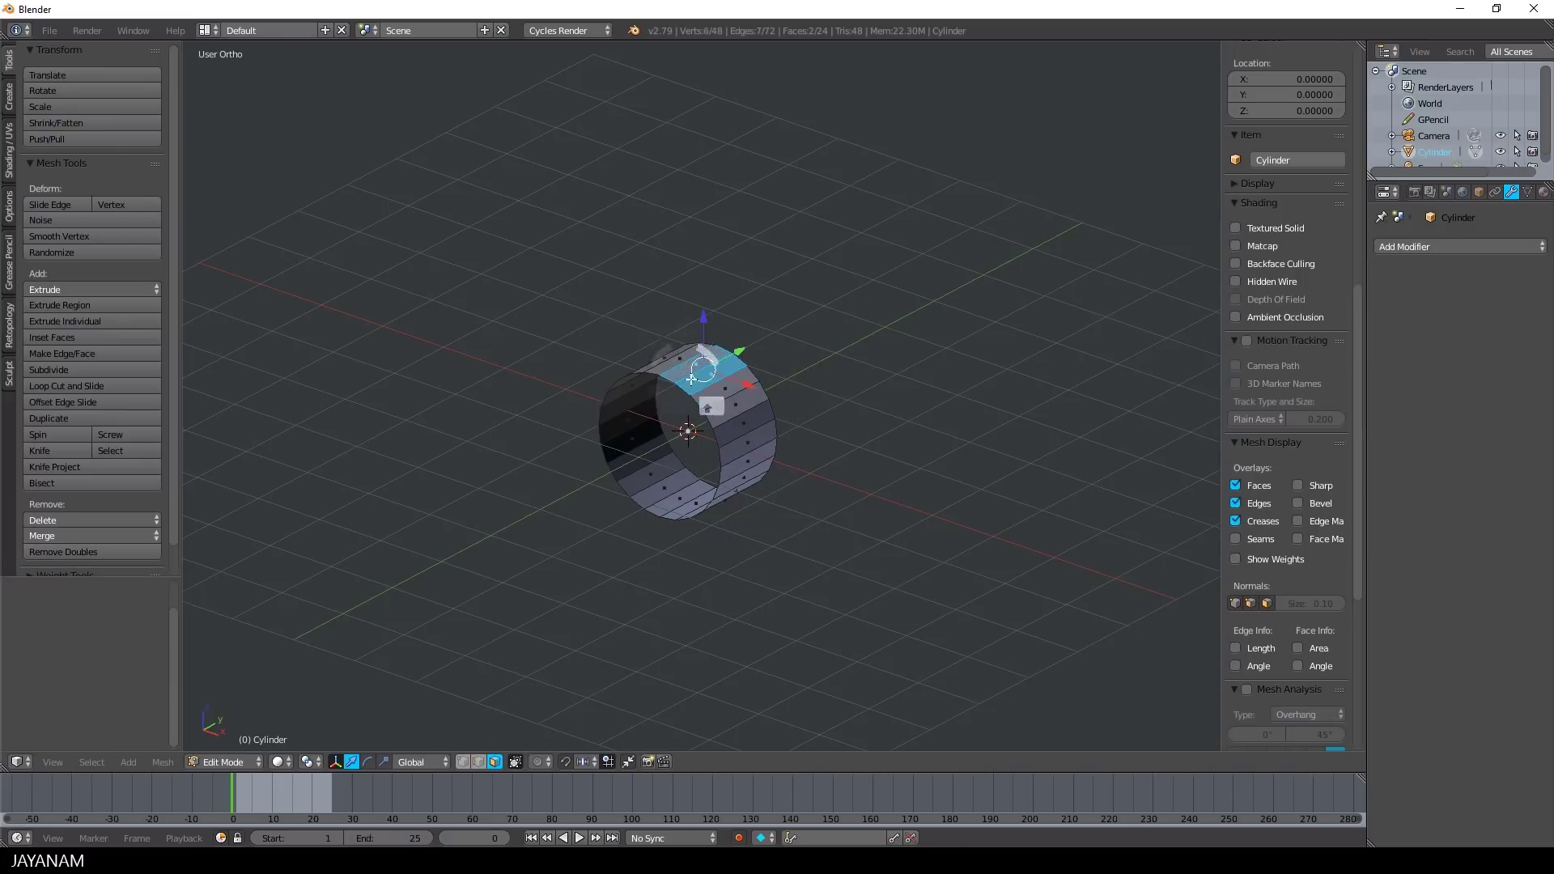
middle_click_drag(714, 400, 746, 429)
right_click(743, 381, "shift")
right_click(757, 408, "shift")
right_click(728, 481, "shift")
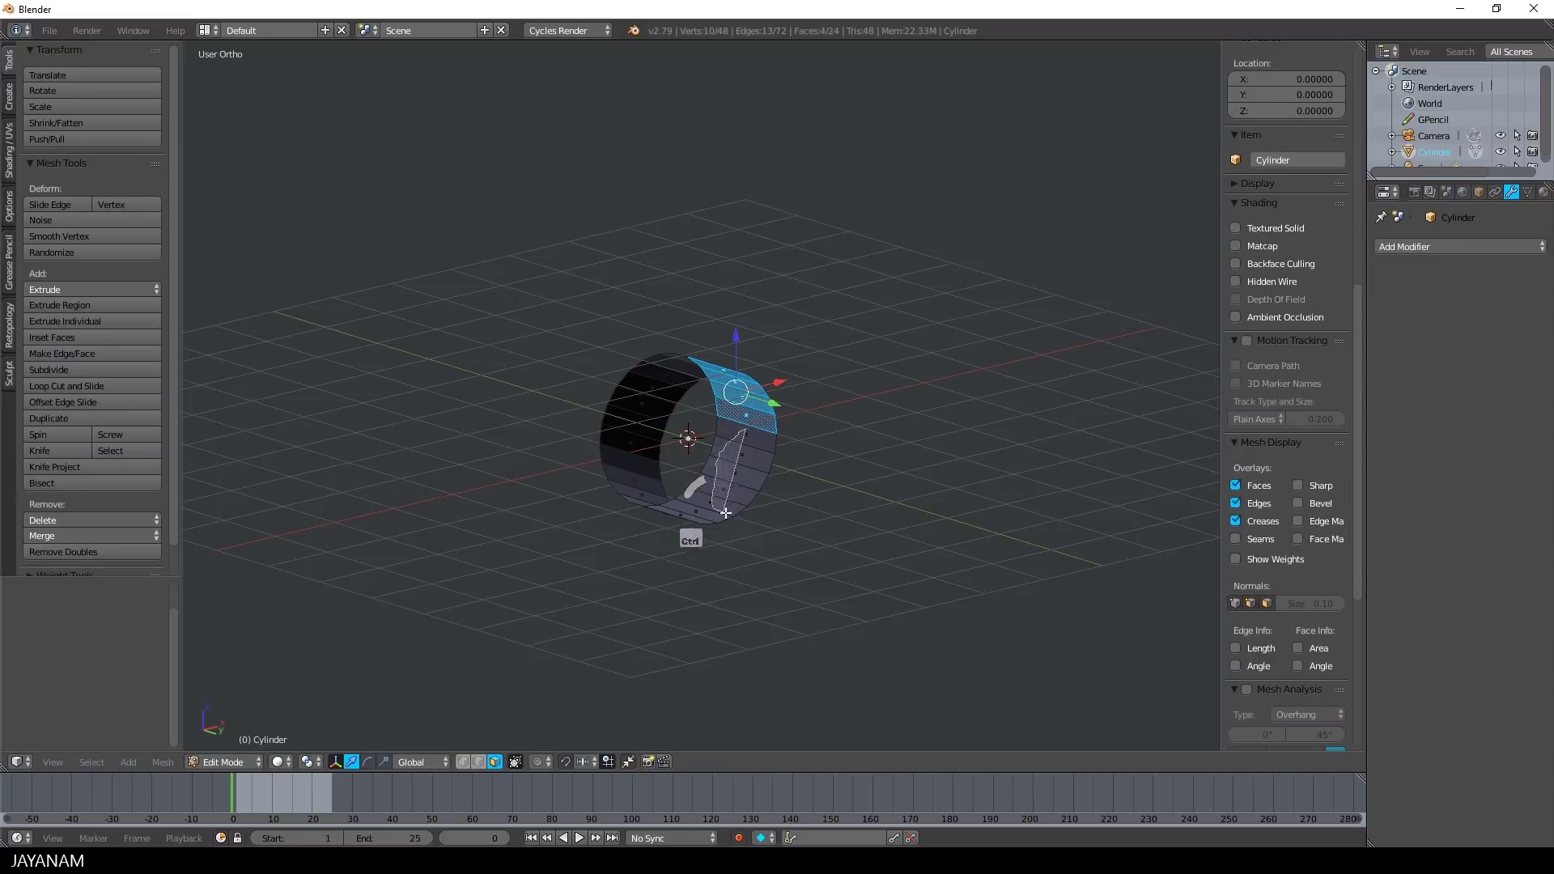
right_click(772, 461, "ctrl")
right_click(676, 530, "shift")
middle_click_drag(676, 531, 860, 512)
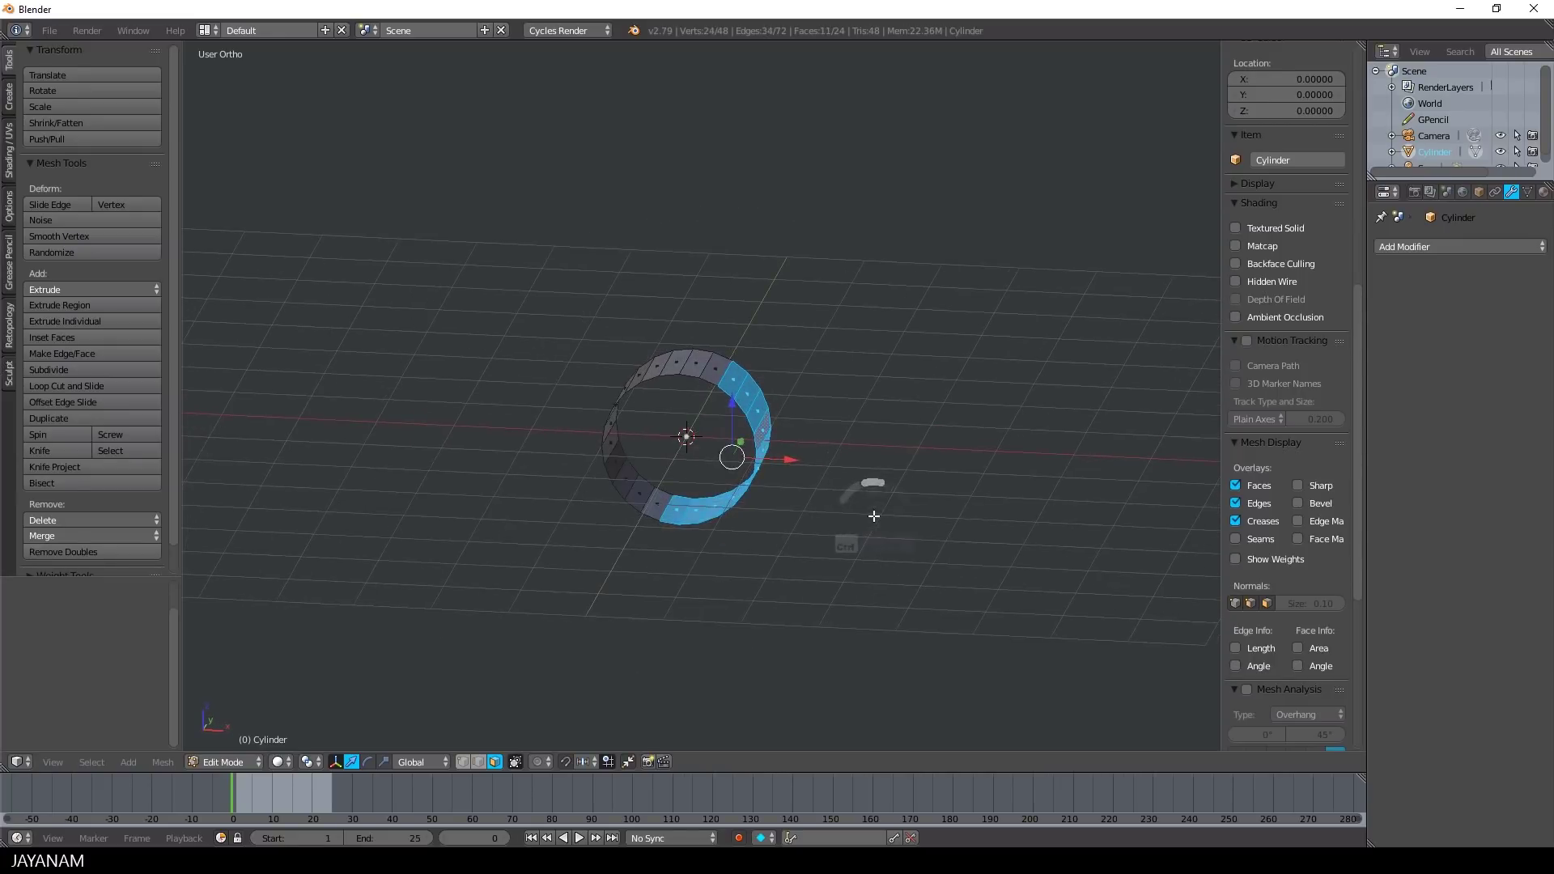
right_click(711, 363, "ctrl")
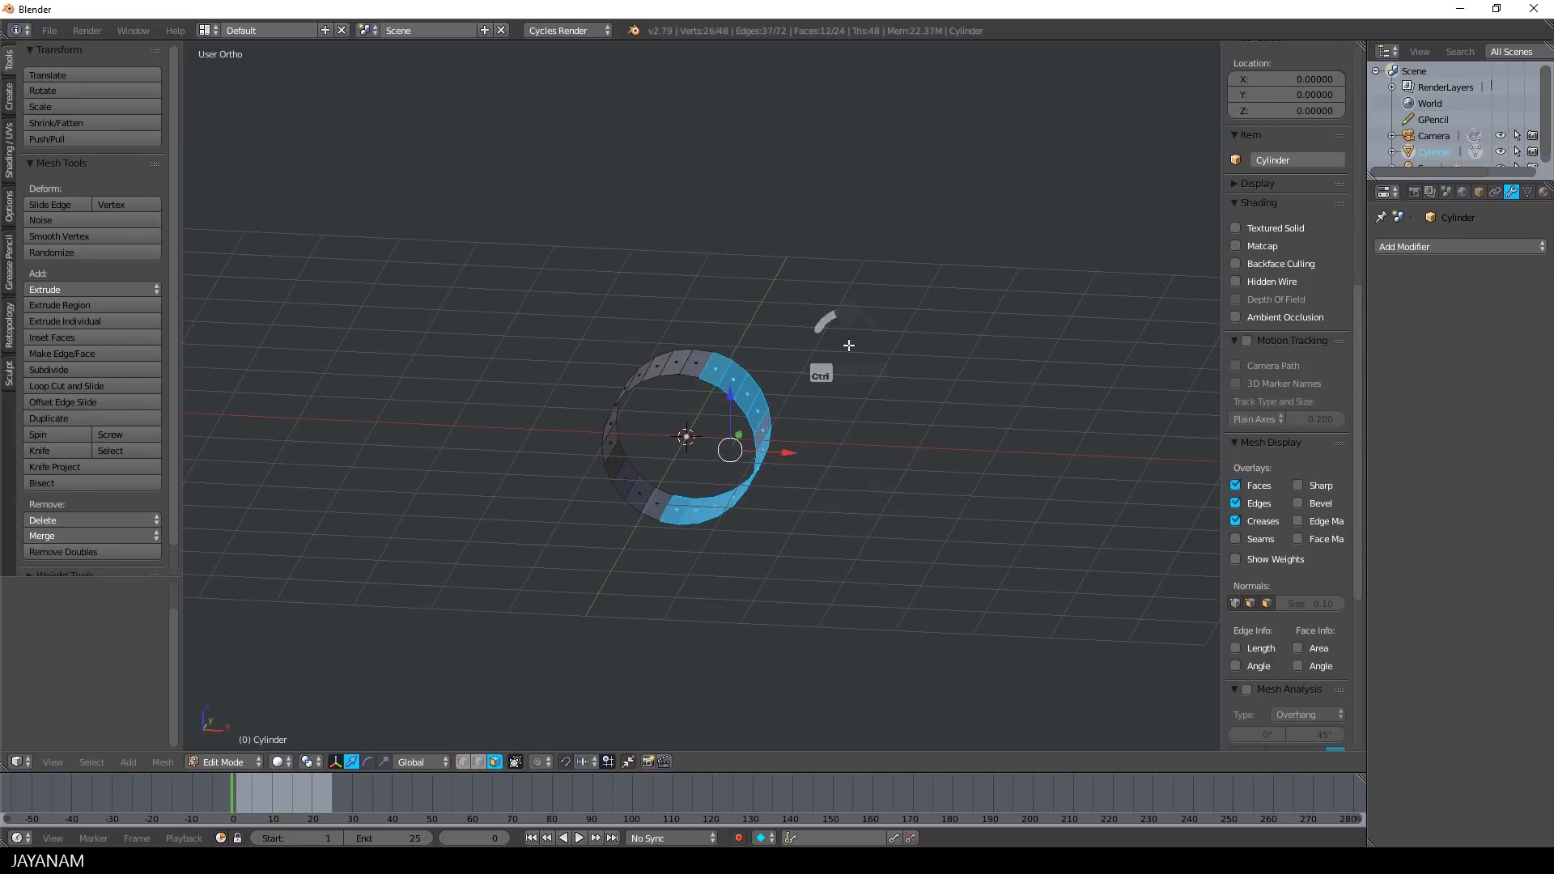
Step: Invert the selection, delete the other twelve faces, and return to Object Mode
key("ctrl+i")
key("x")
left_click(848, 344)
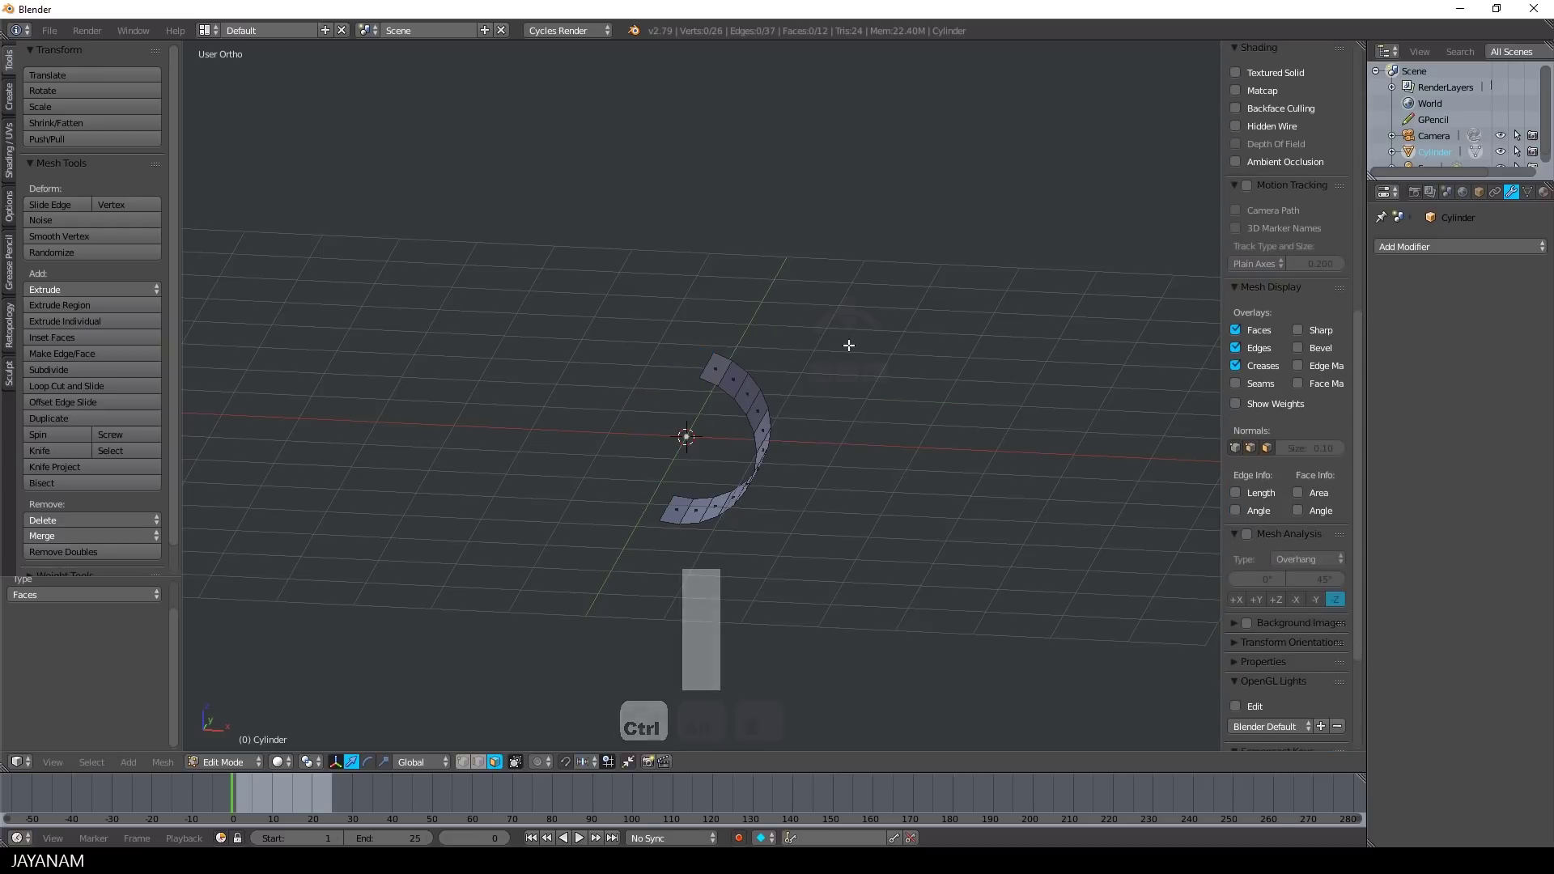
middle_click_drag(825, 357, 915, 434)
key("Tab")
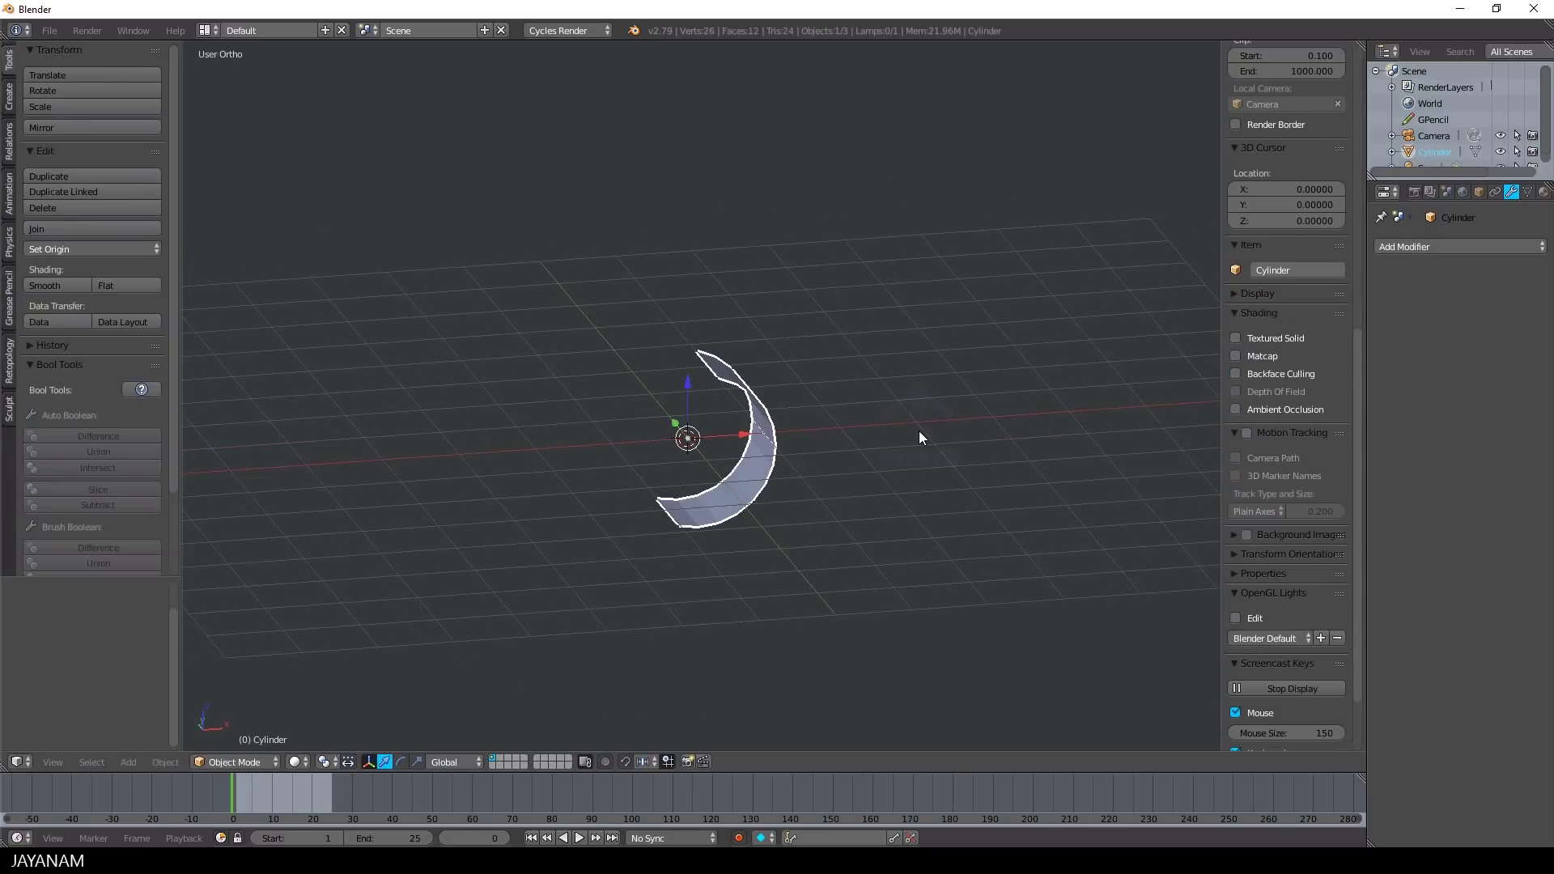
Step: Add a Solidify modifier with Even Thickness enabled and thickness 0.17
left_click(1426, 249)
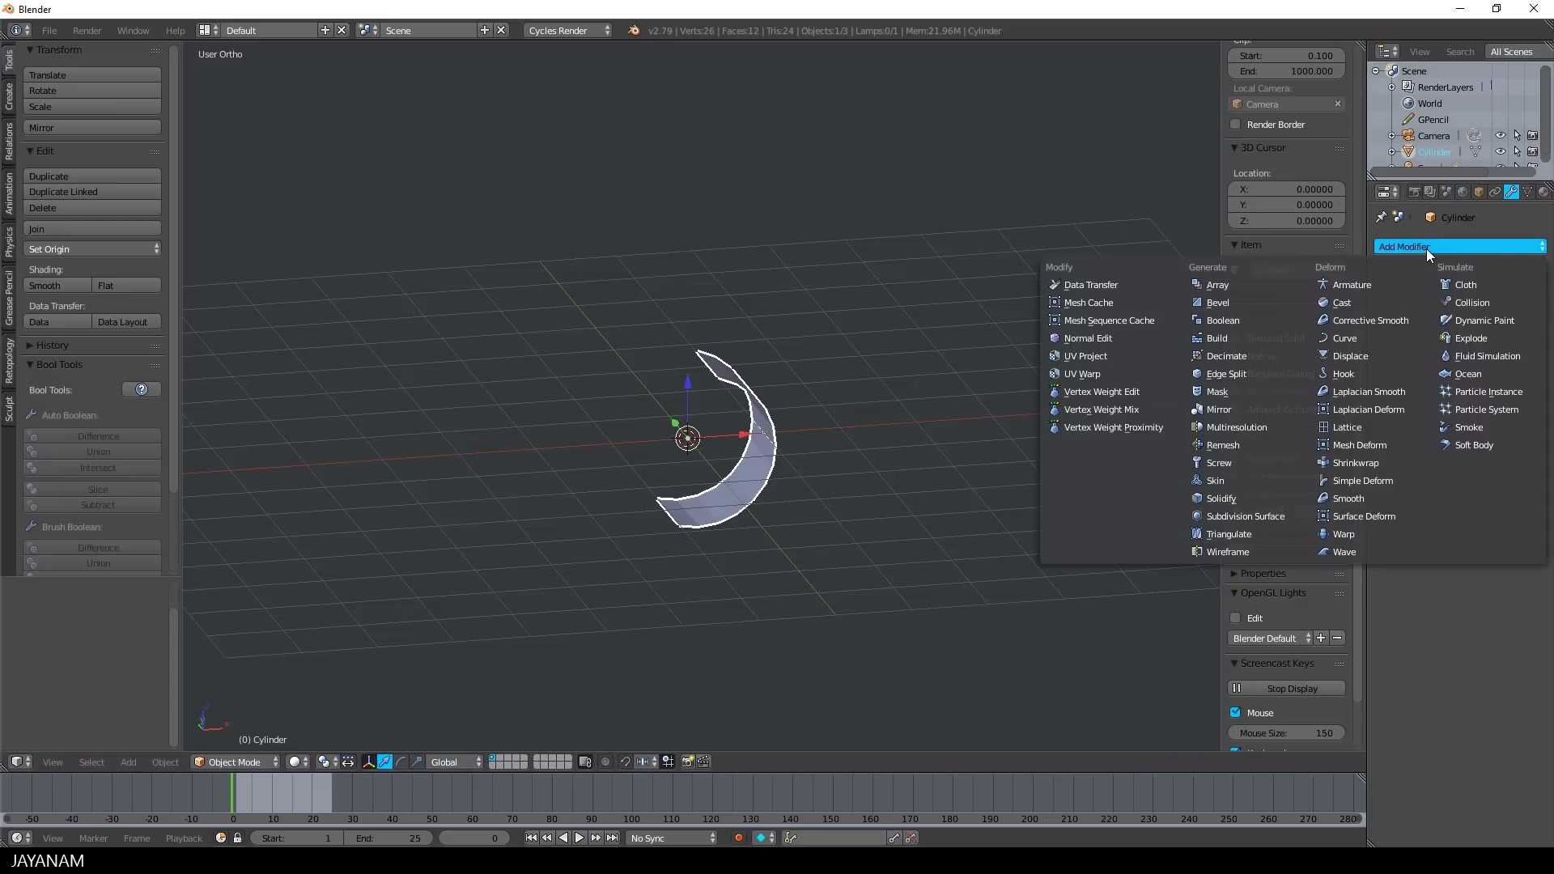
left_click(1279, 495)
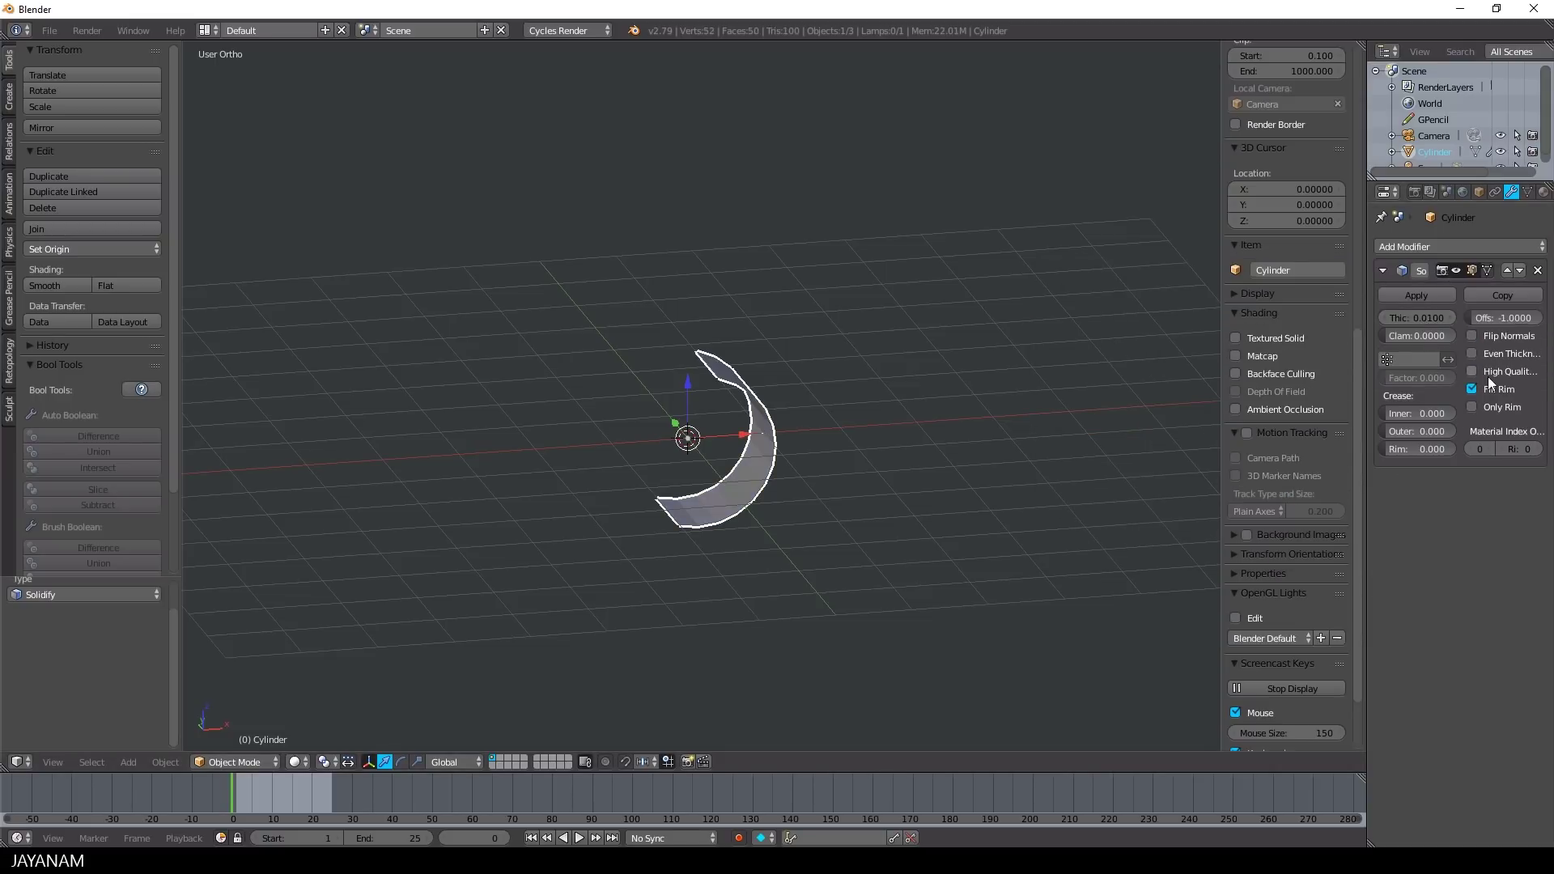
left_click(1472, 354)
left_click_drag(1416, 317, 1336, 317)
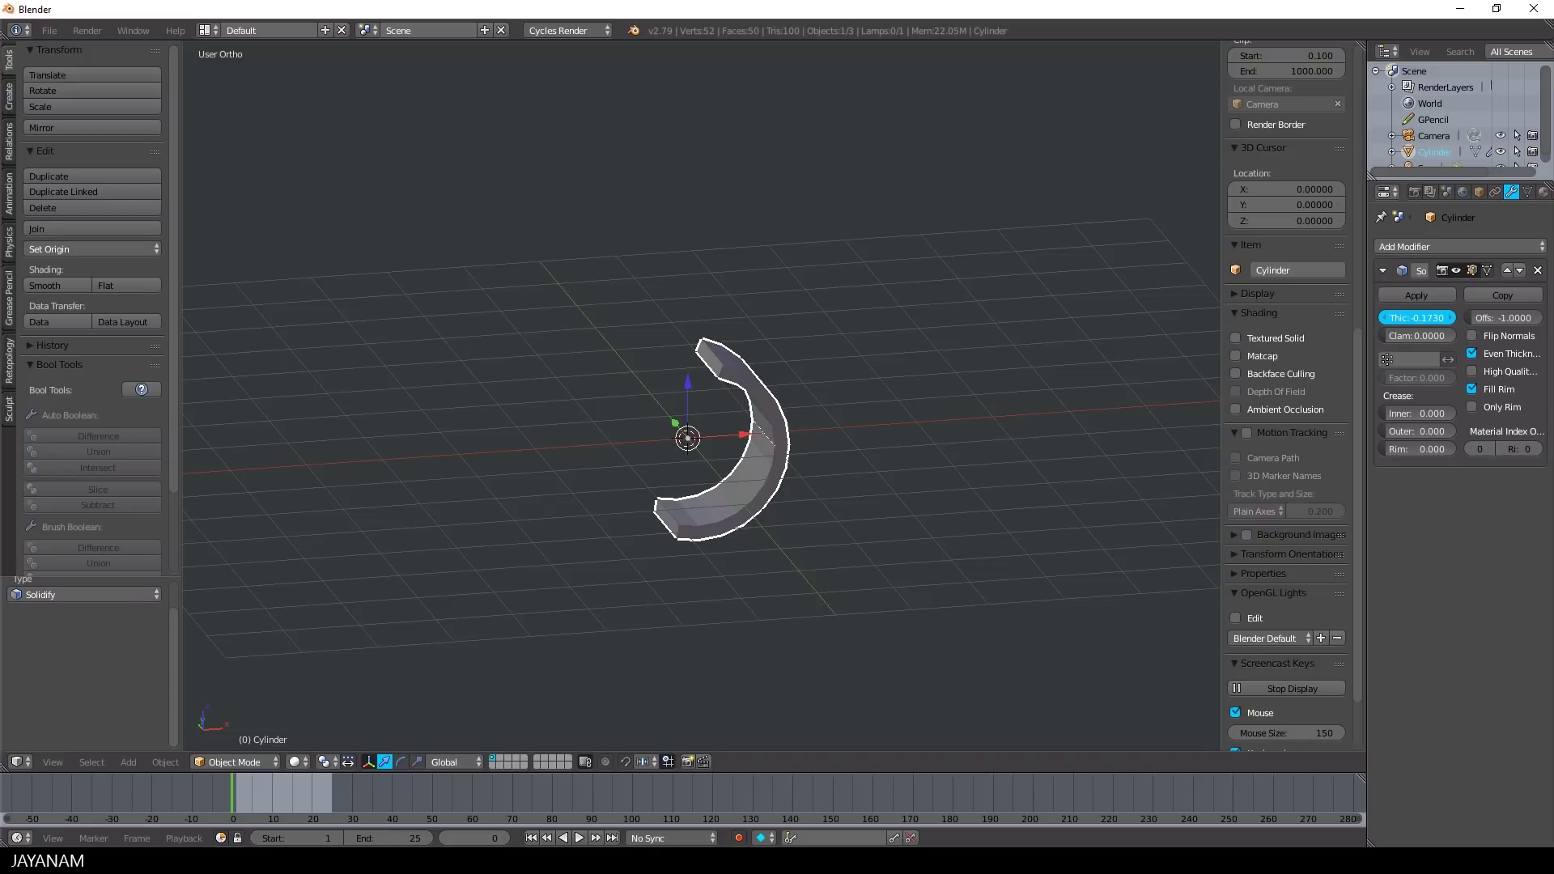
left_click_drag(1336, 318, 1473, 317)
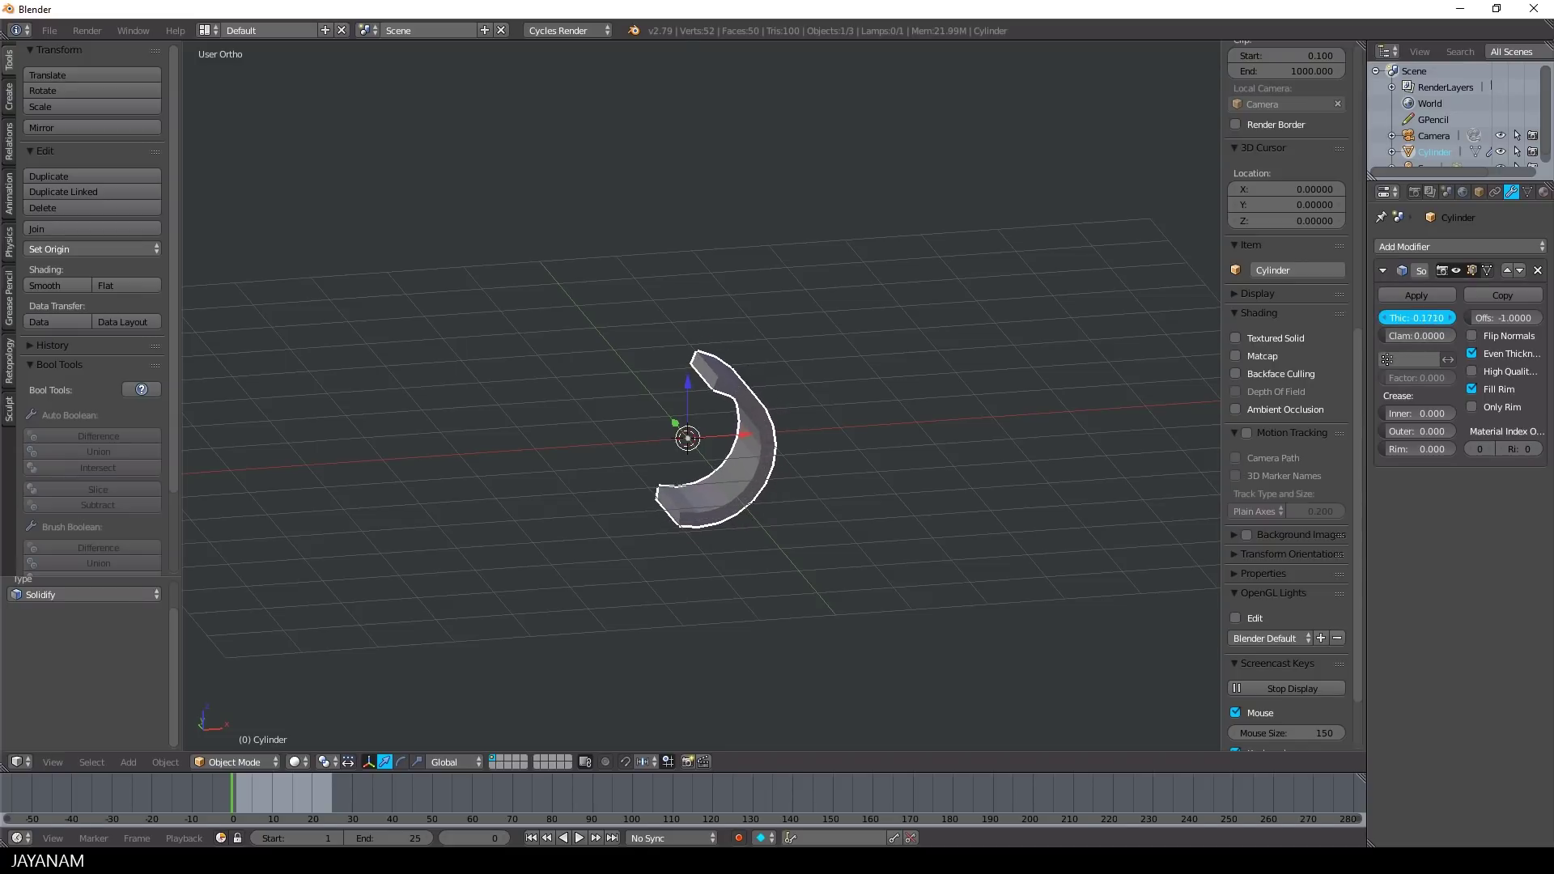
scroll(958, 415, "up", 4)
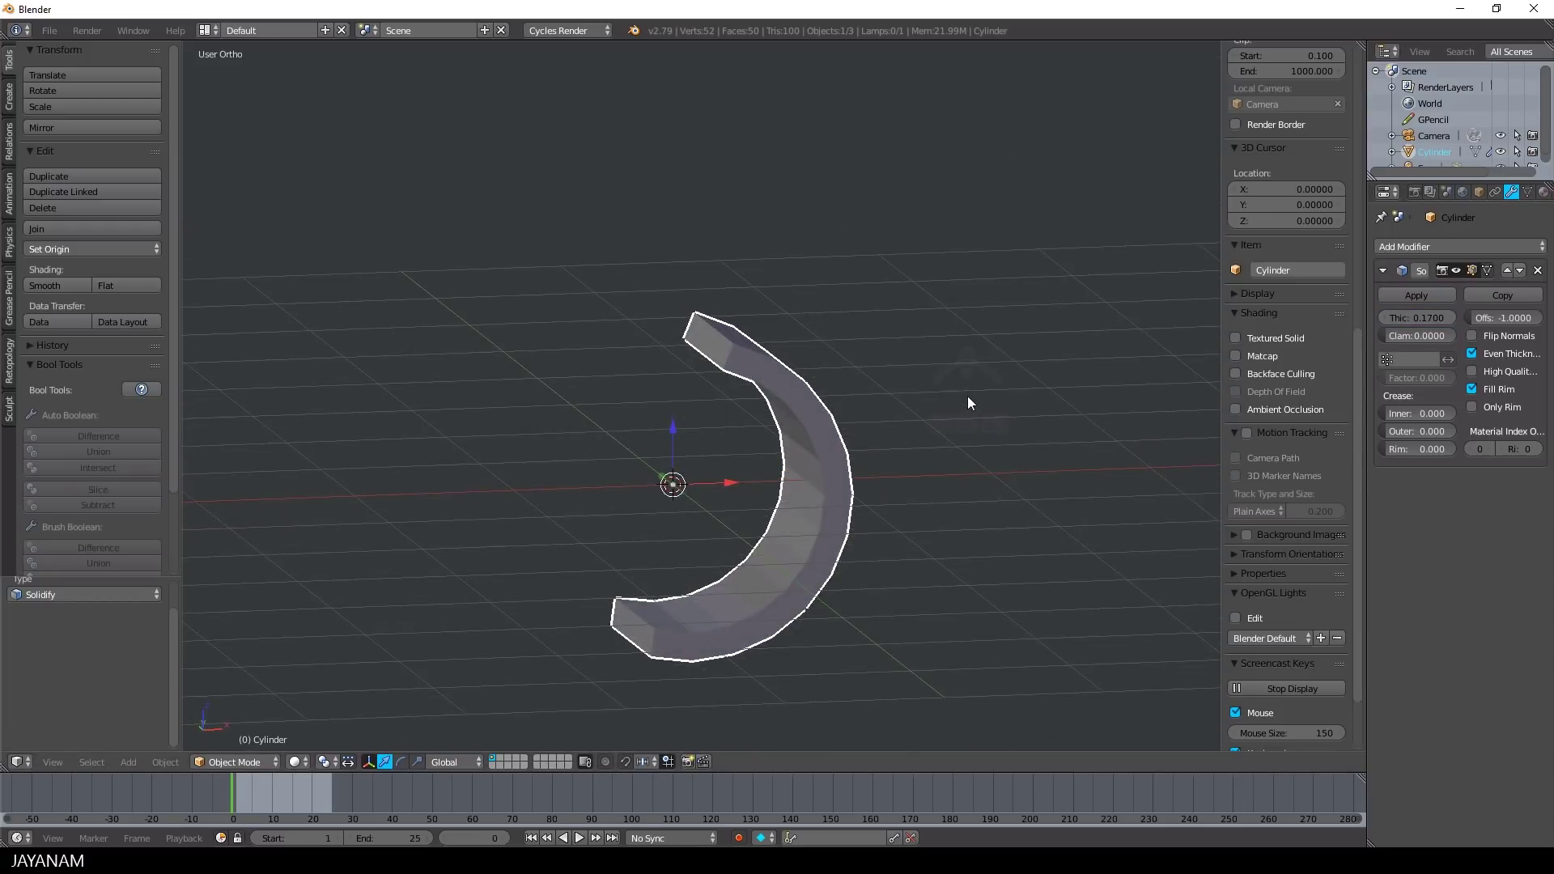
Step: Add a Bevel modifier after Solidify and set its segments to 3
left_click(1416, 245)
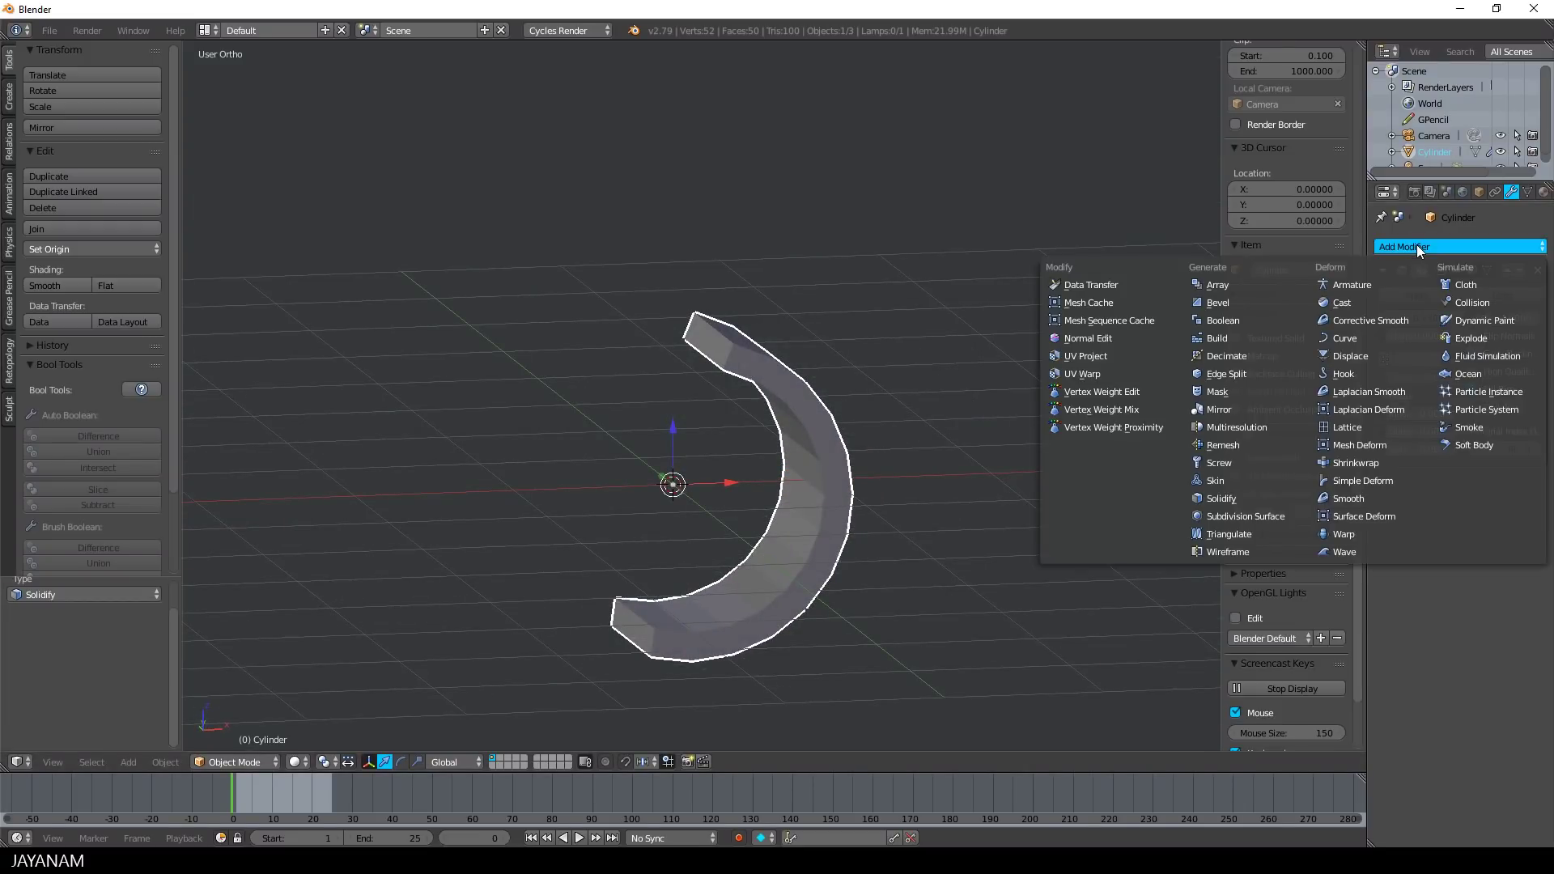
left_click(1238, 299)
scroll(1240, 297, "up", 1)
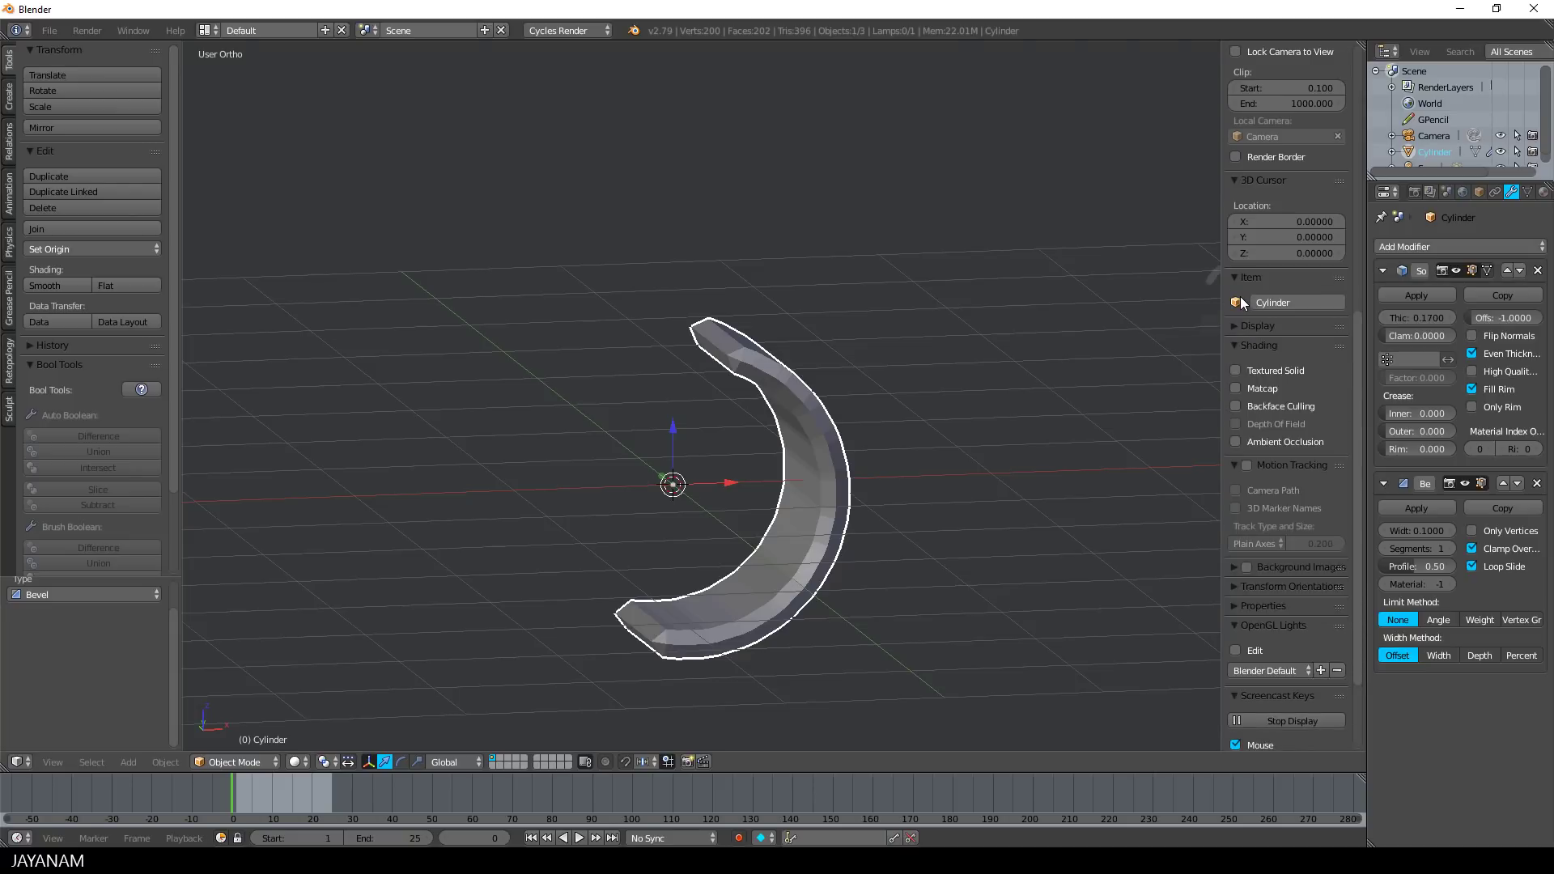
left_click(1447, 547)
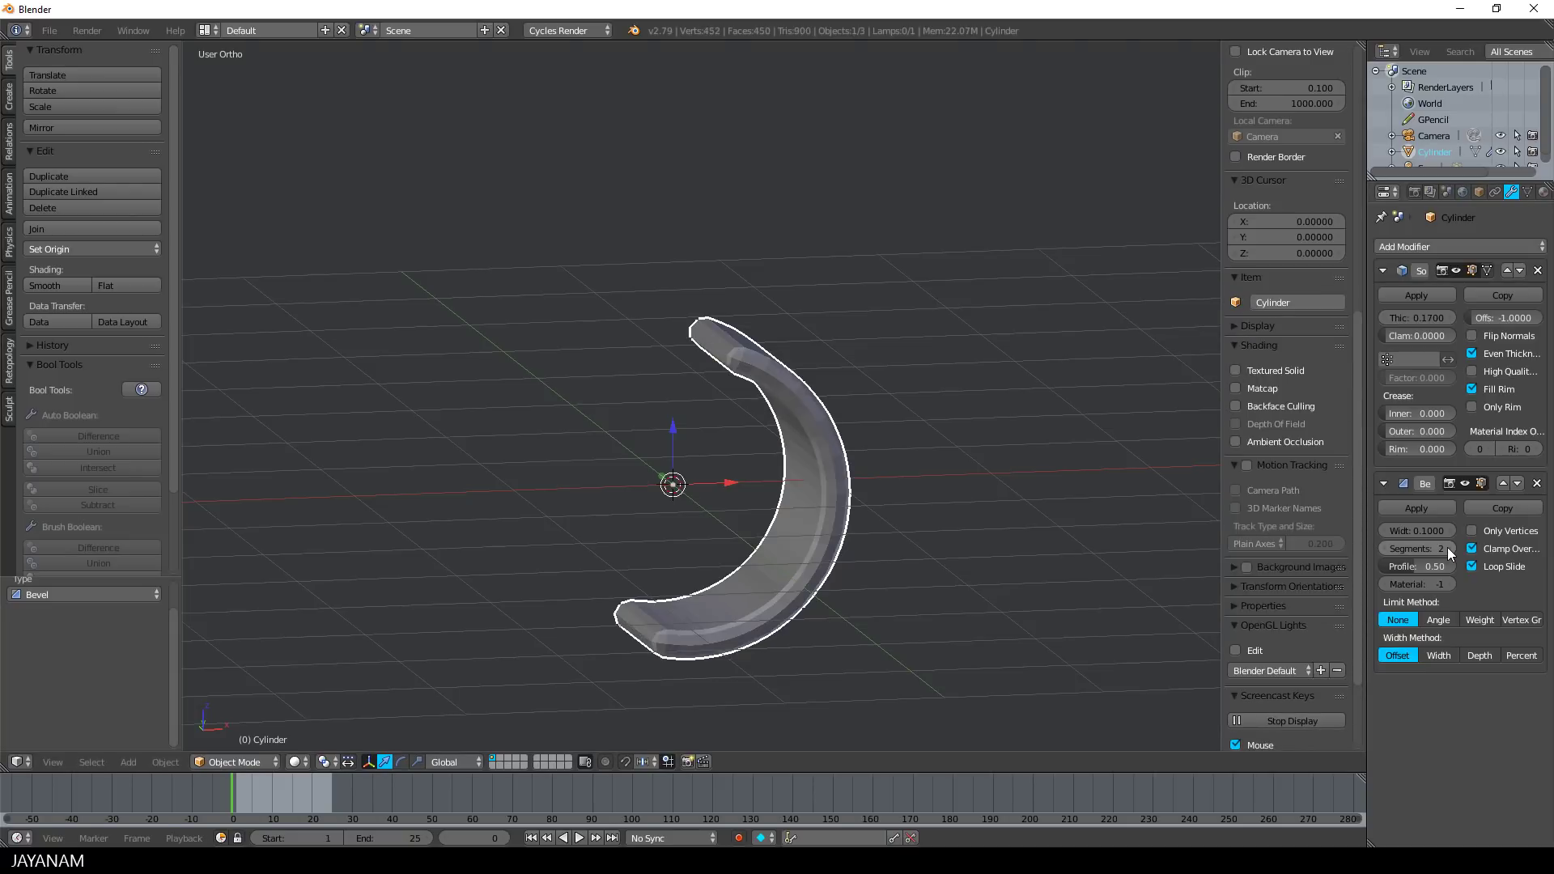
left_click(1448, 548)
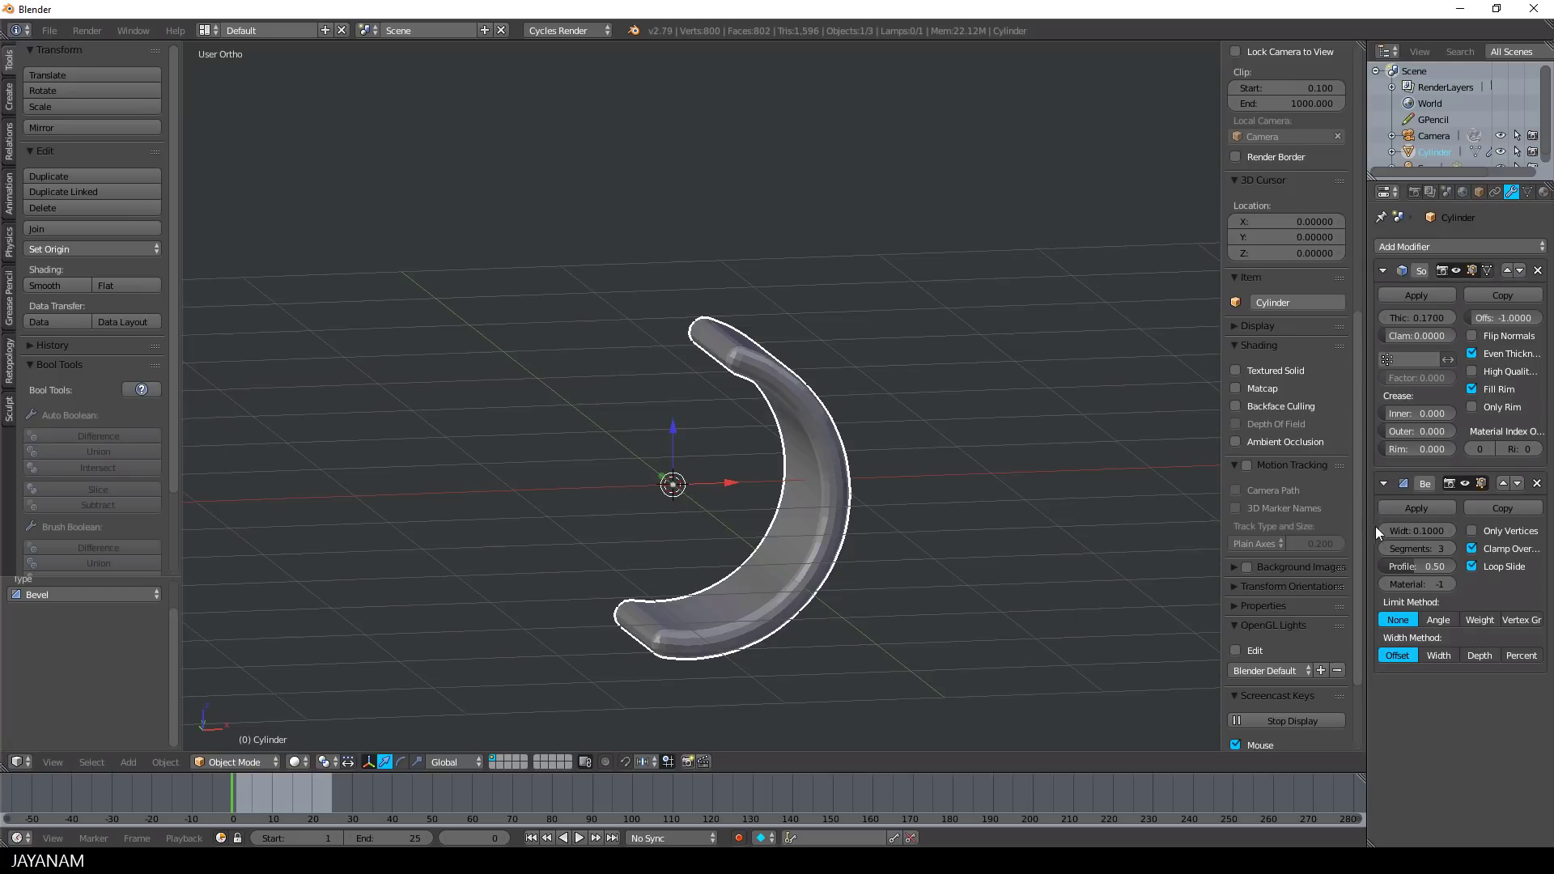
Step: Set the bevel width to 0.028 and limit it by Angle at 30°
left_click(1412, 530)
left_click_drag(1417, 531, 1391, 530)
middle_click_drag(940, 546, 969, 552)
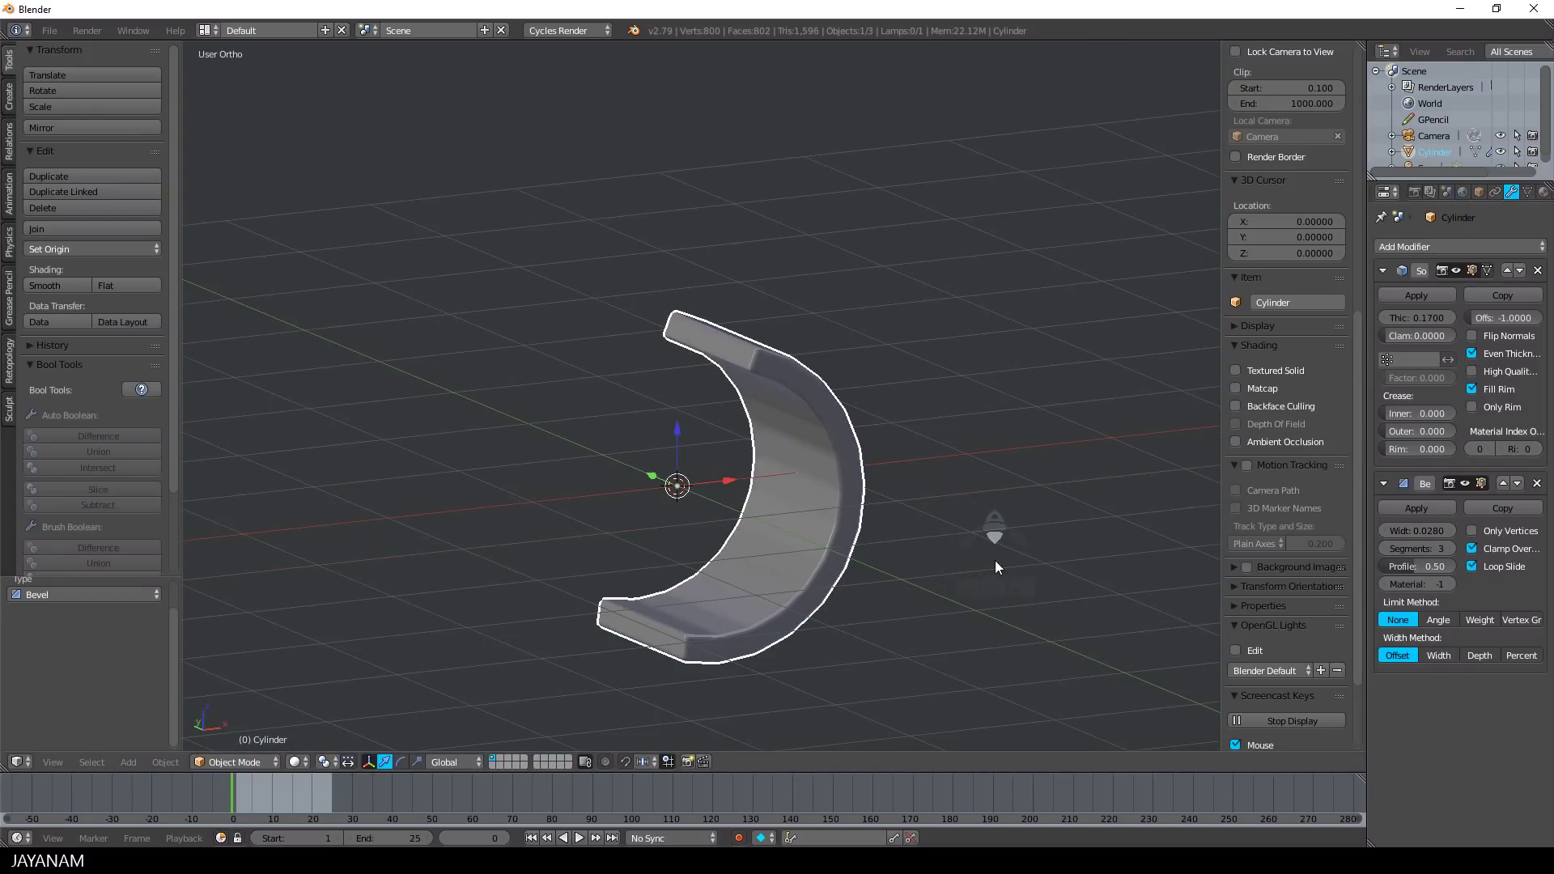
left_click(1439, 620)
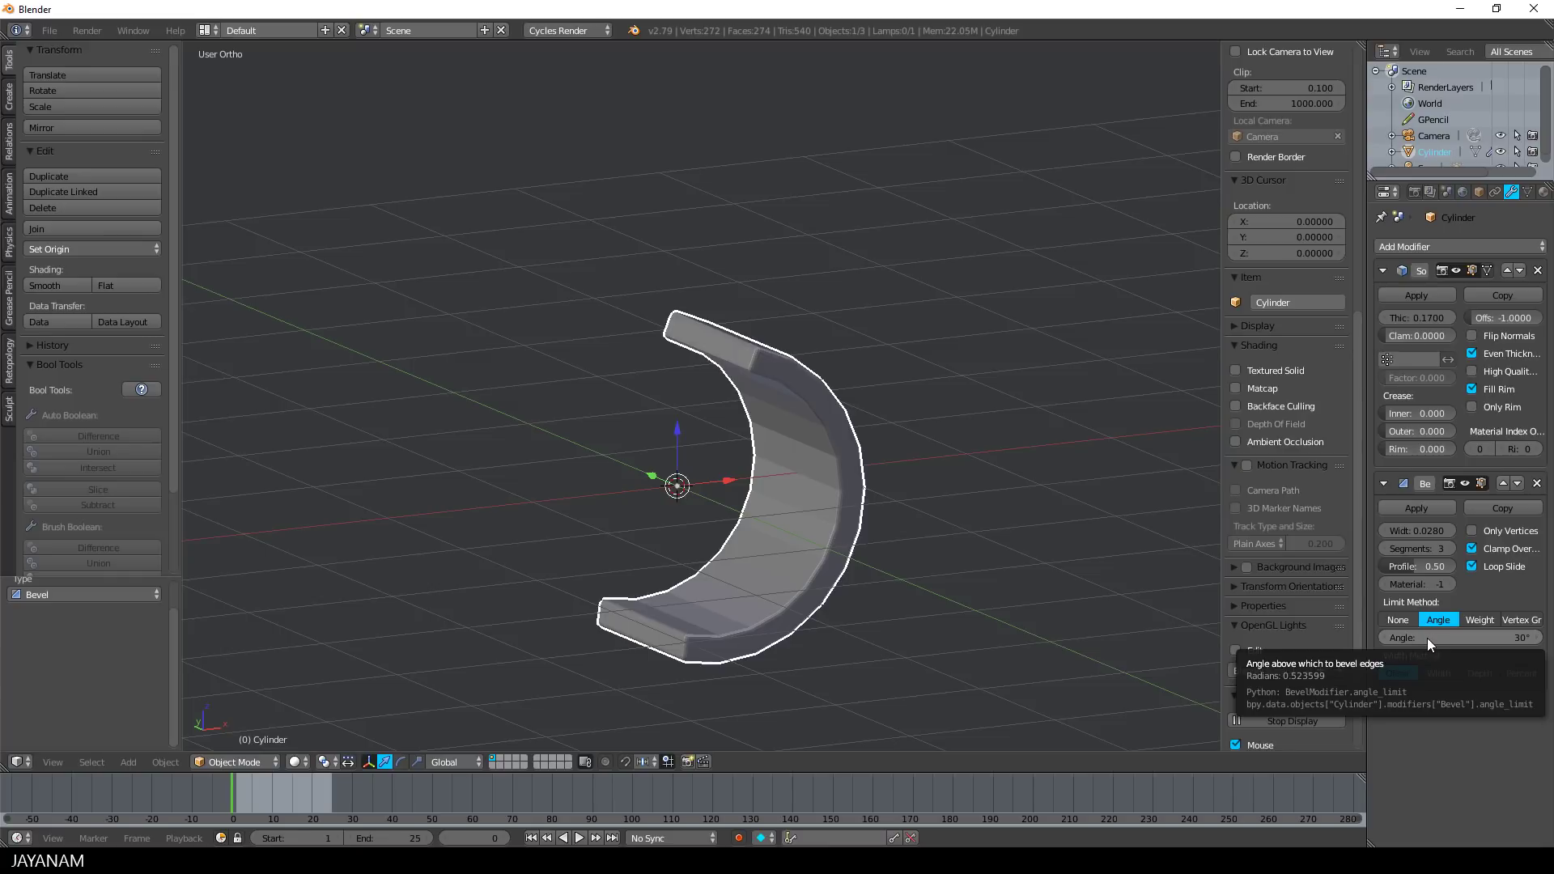
left_click(1418, 246)
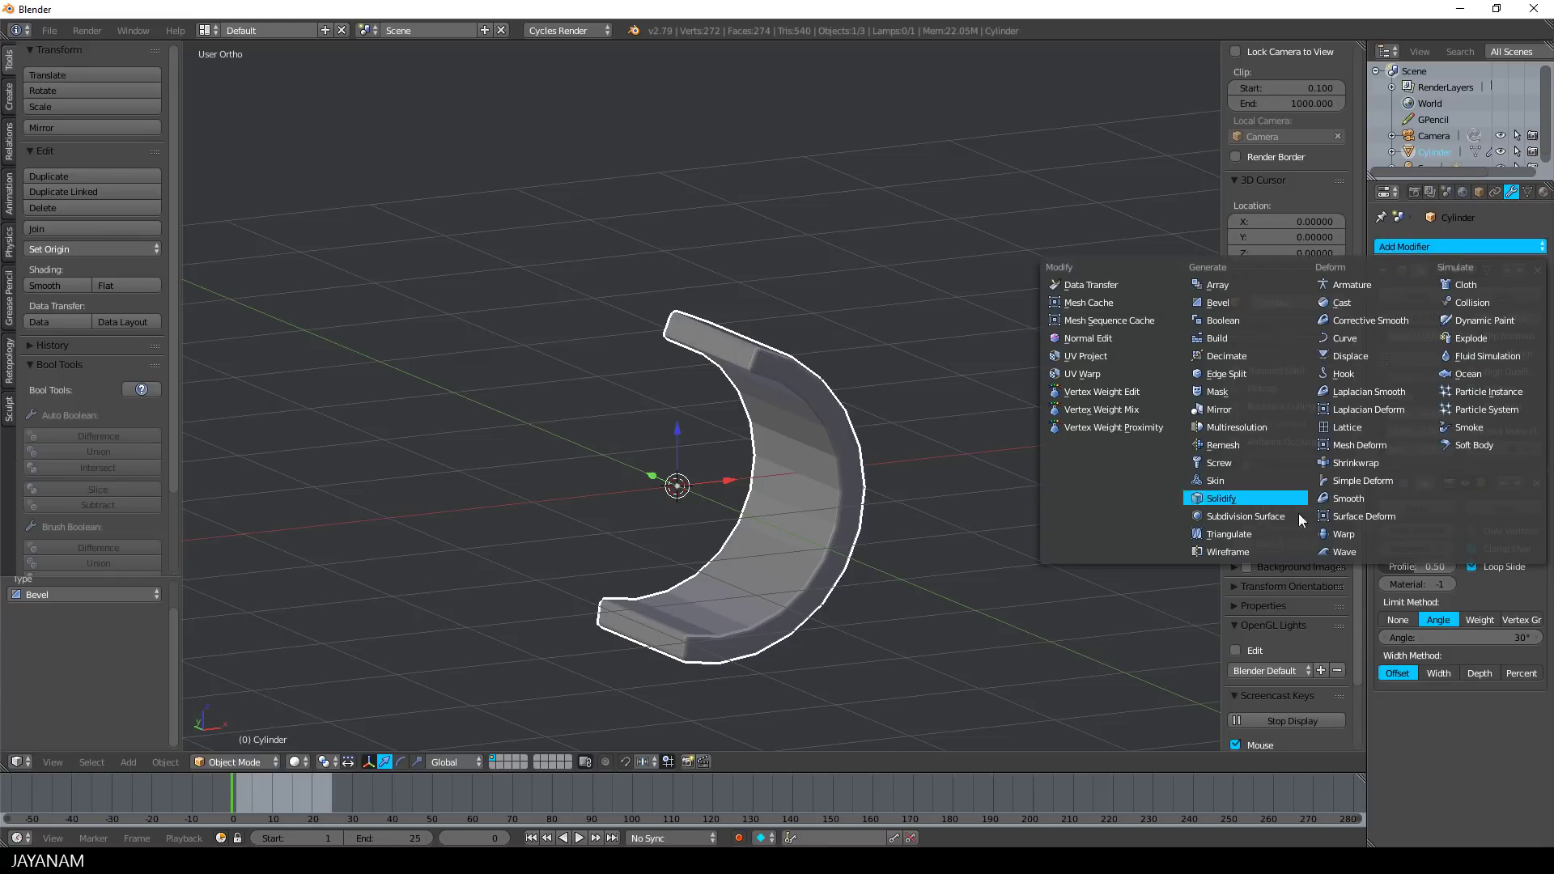
Step: Add a Subdivision Surface modifier and give the mesh smooth shading
left_click(1250, 517)
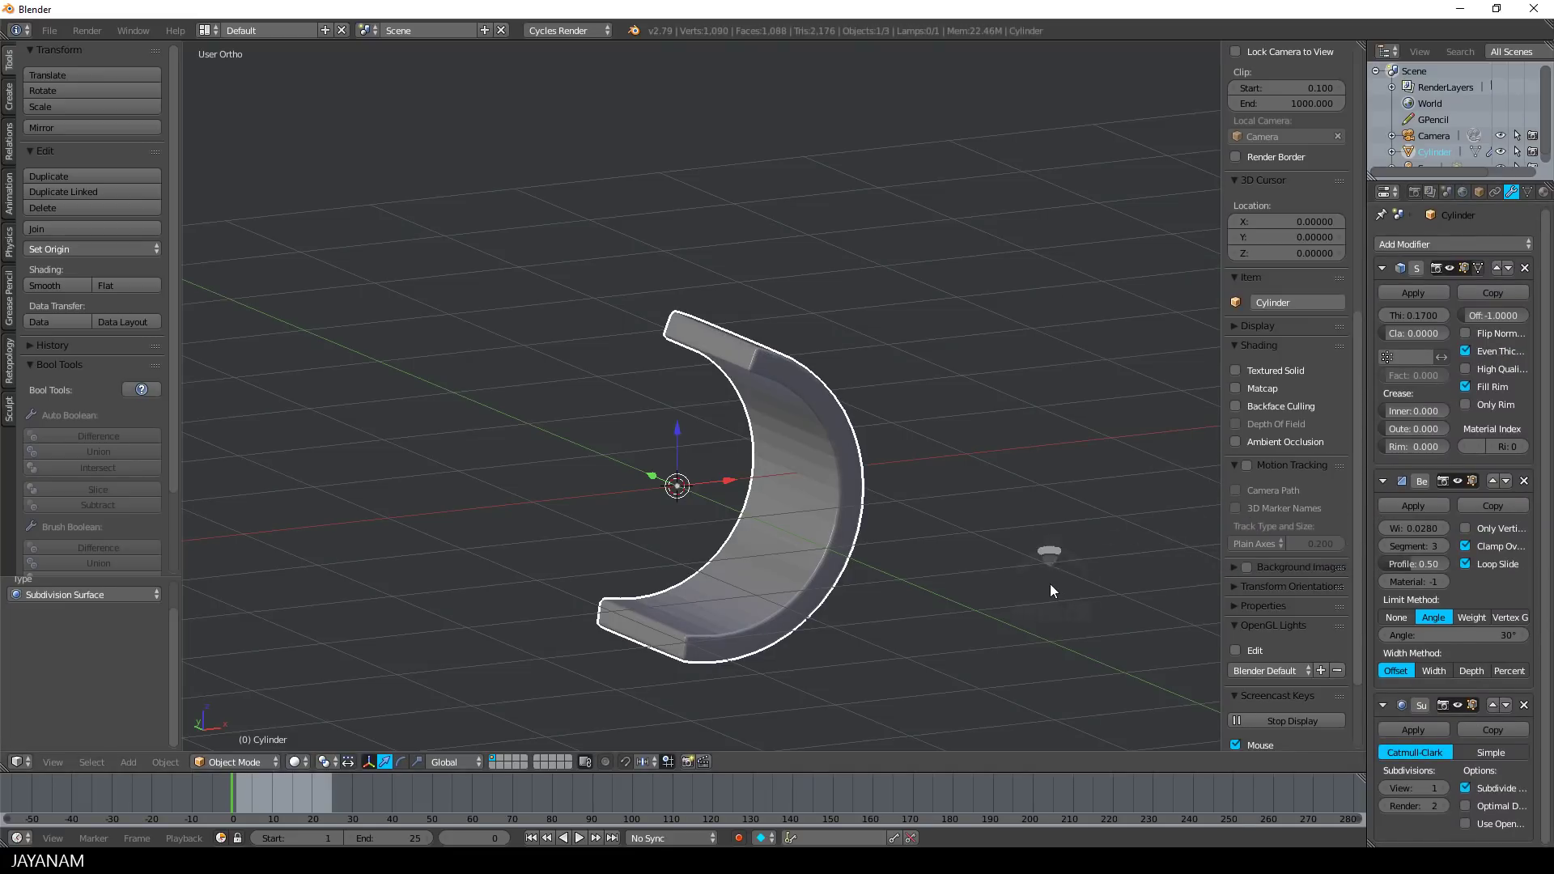
middle_click_drag(1050, 584, 1061, 581)
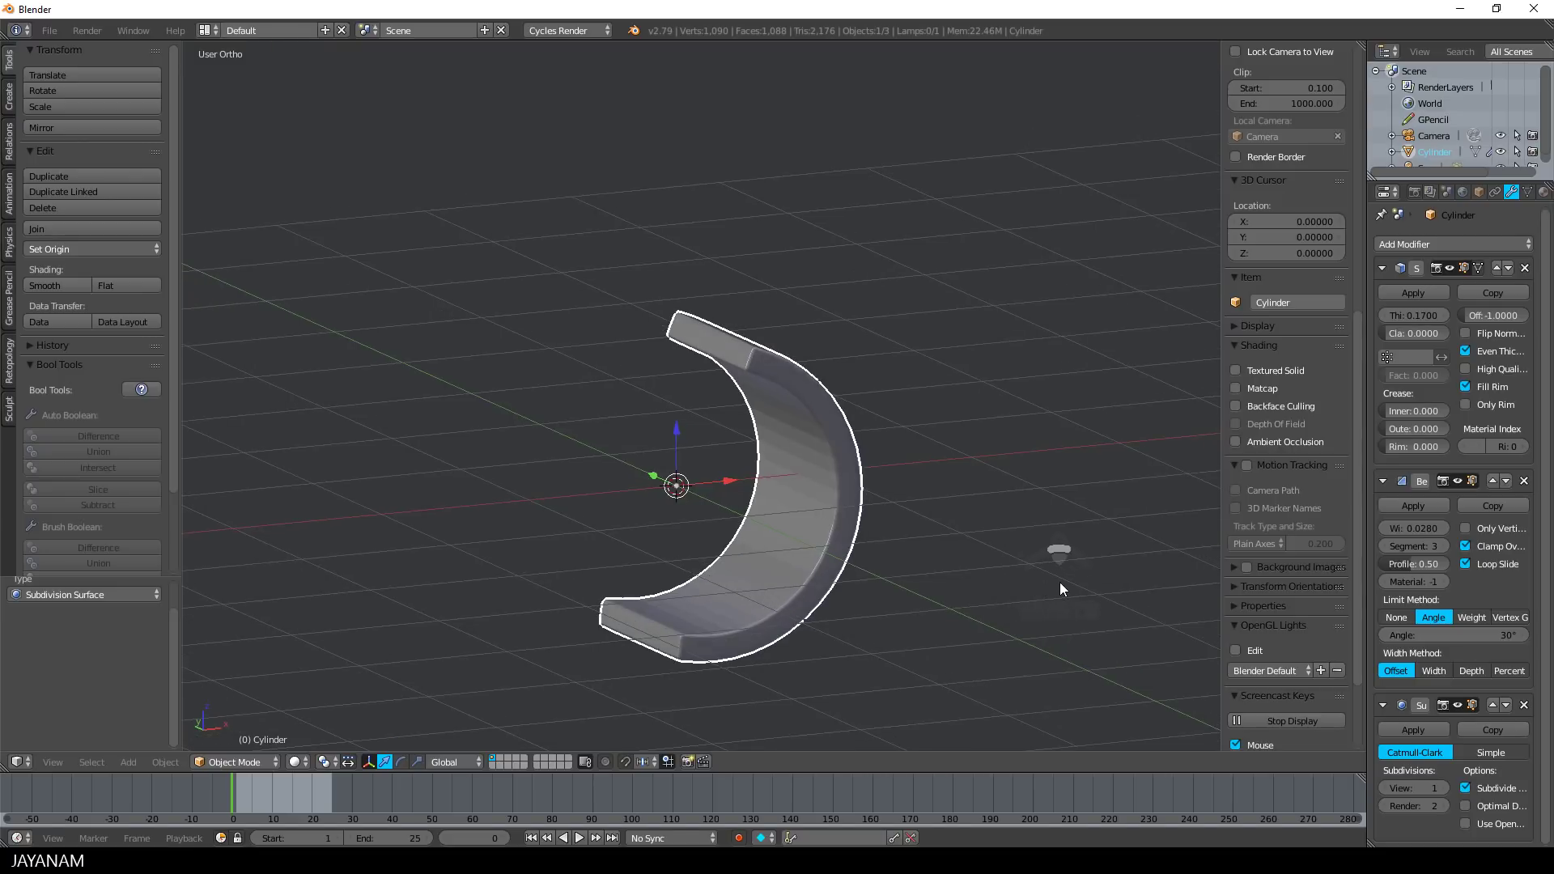
left_click(53, 286)
mouse_move(696, 539)
middle_mouse_down()
mouse_move(737, 557)
mouse_move(832, 552)
mouse_move(734, 565)
middle_mouse_up()
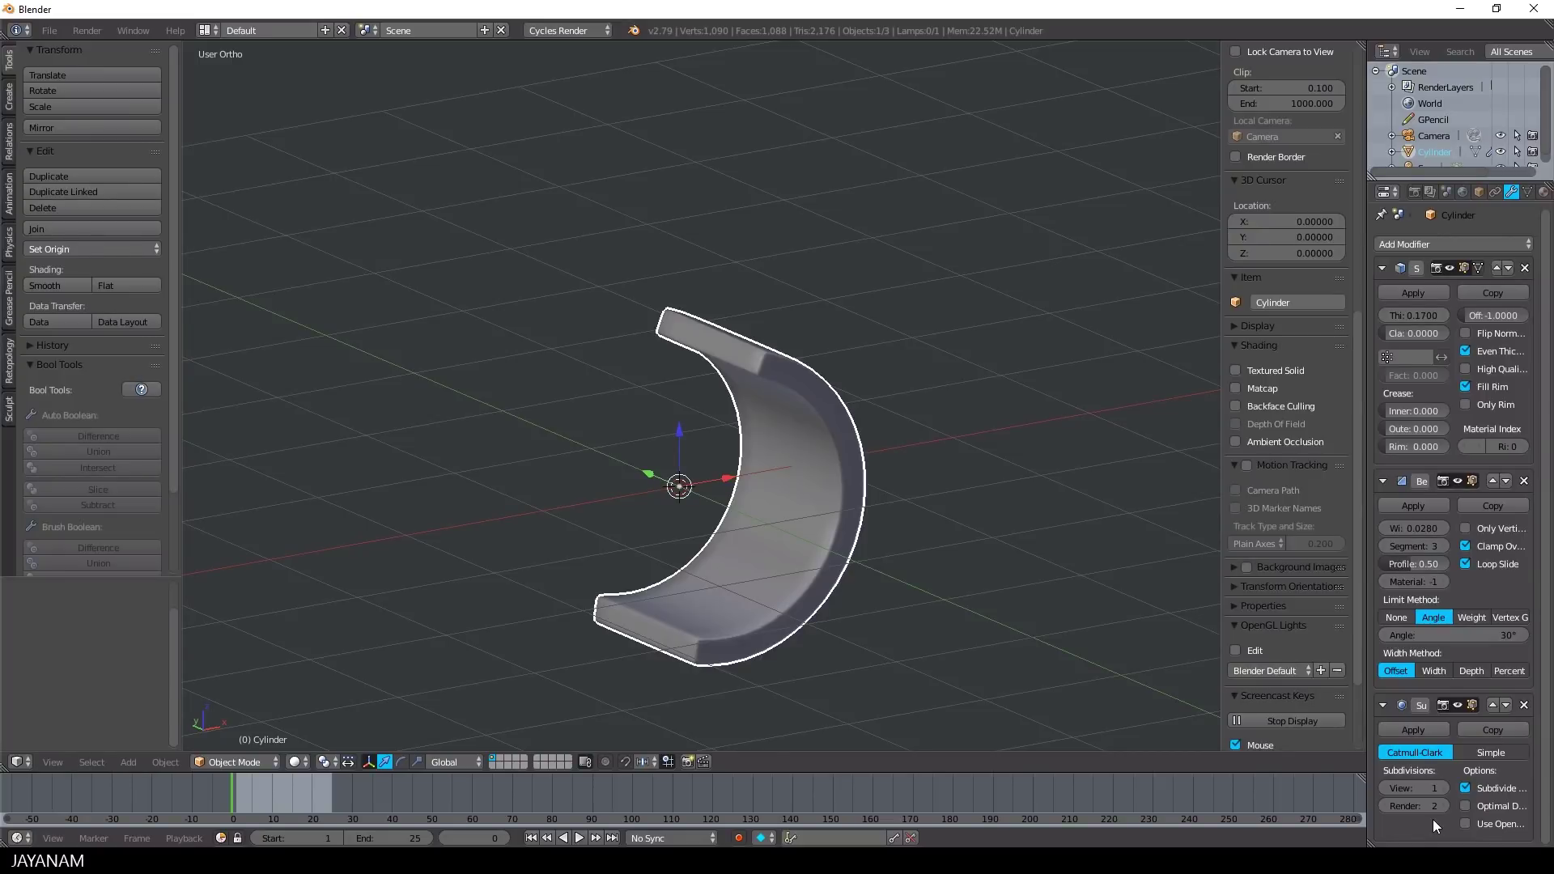
Step: Narrow the bevel width to 0.0230 and set the viewport subdivision level to 2
left_click(1442, 788)
middle_click_drag(862, 590, 878, 617)
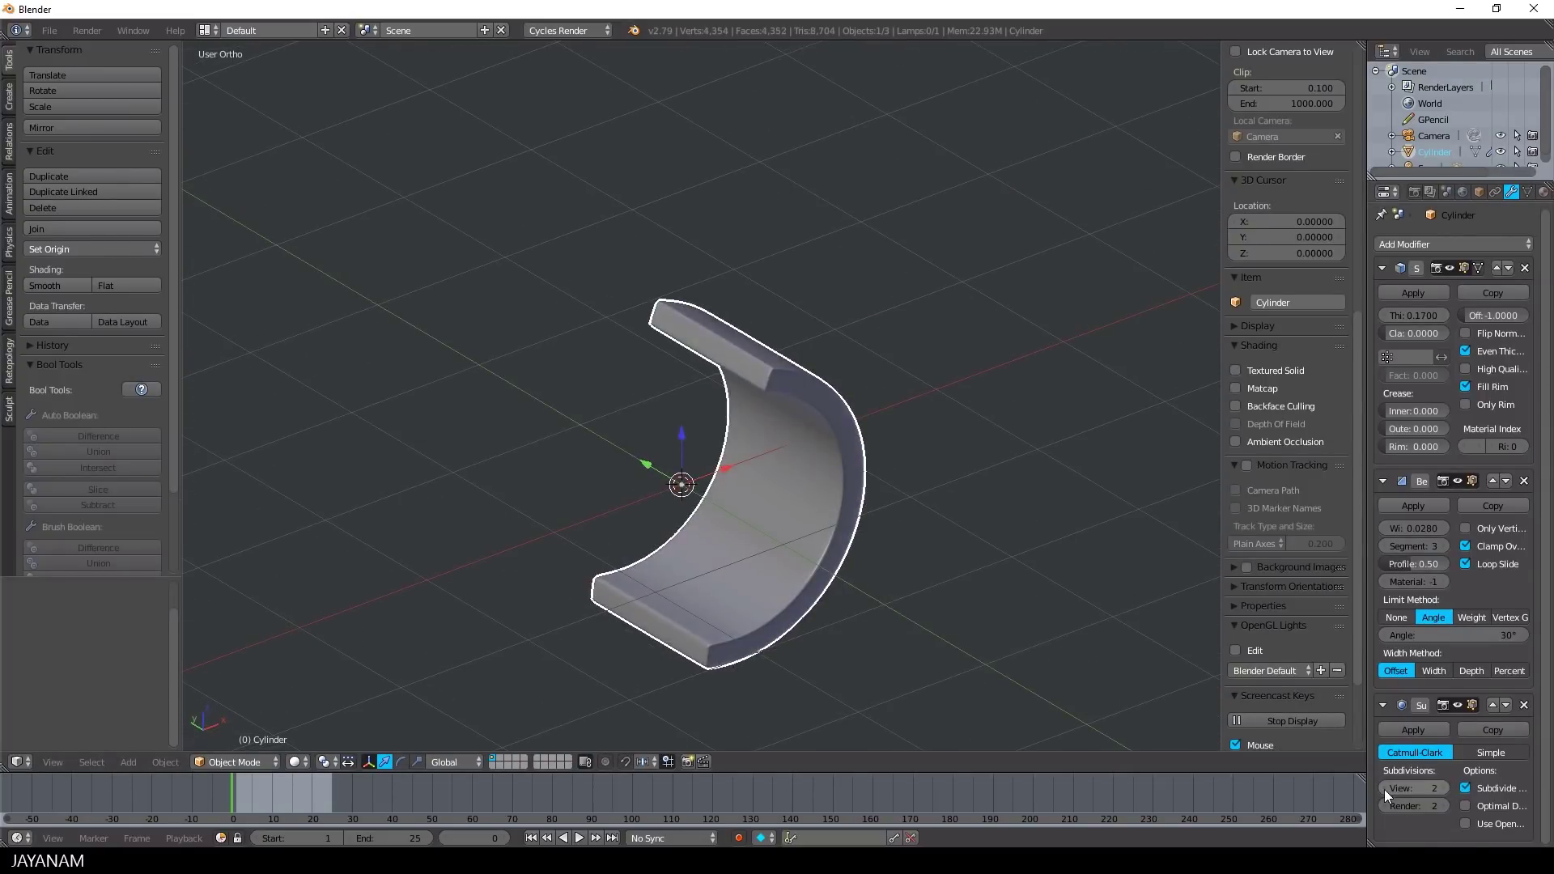
left_click(1384, 789)
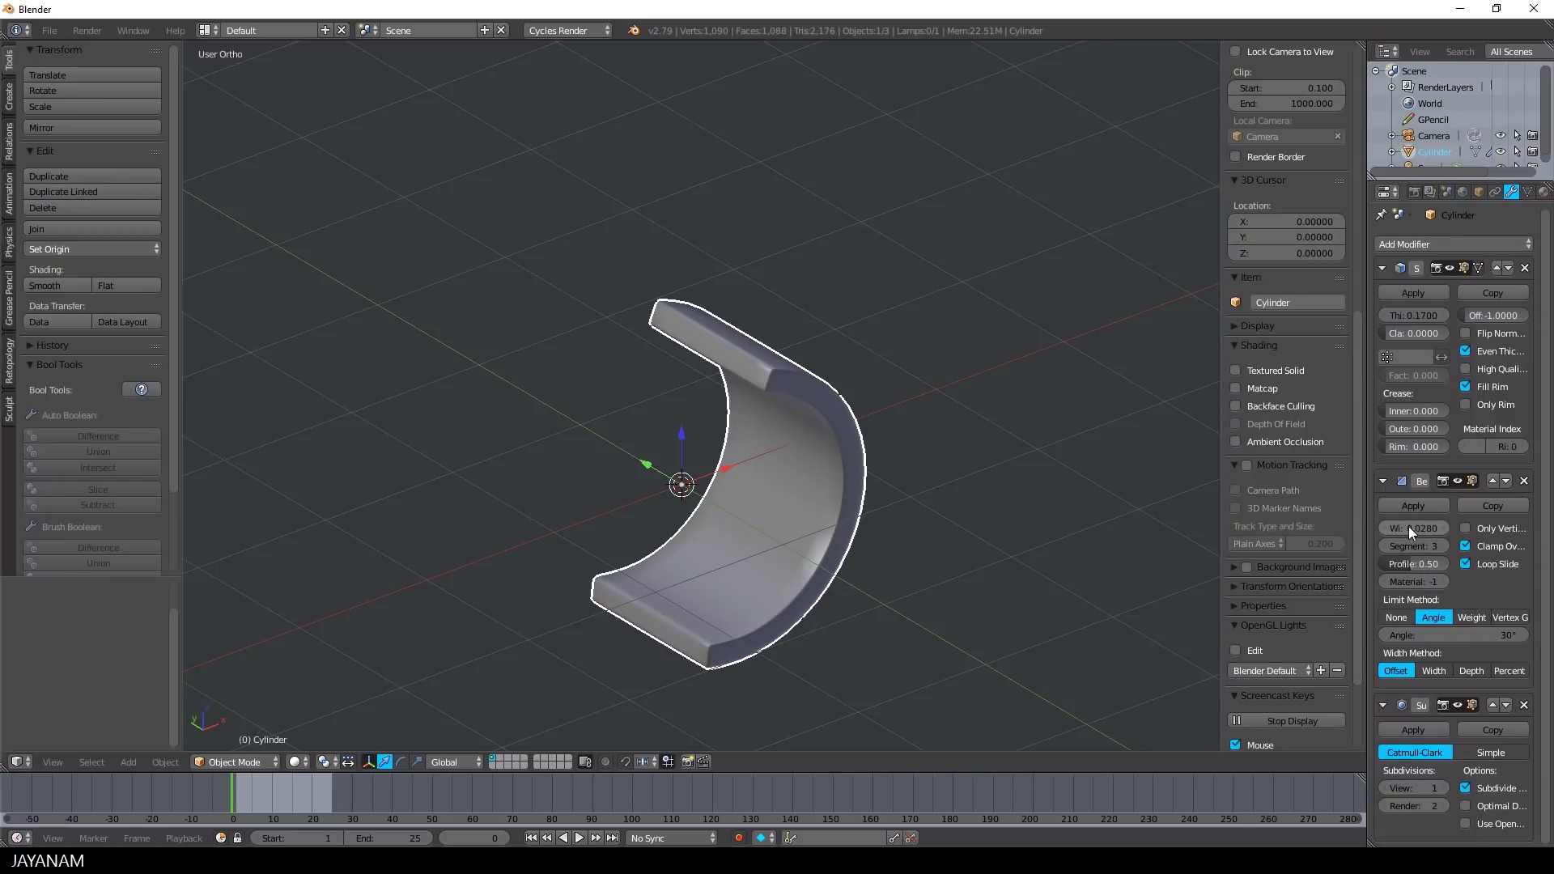
mouse_move(1409, 526)
left_mouse_down()
mouse_move(1388, 526)
mouse_move(1424, 527)
mouse_move(1402, 527)
left_mouse_up()
scroll(958, 497, "up", 3)
left_click(1444, 788)
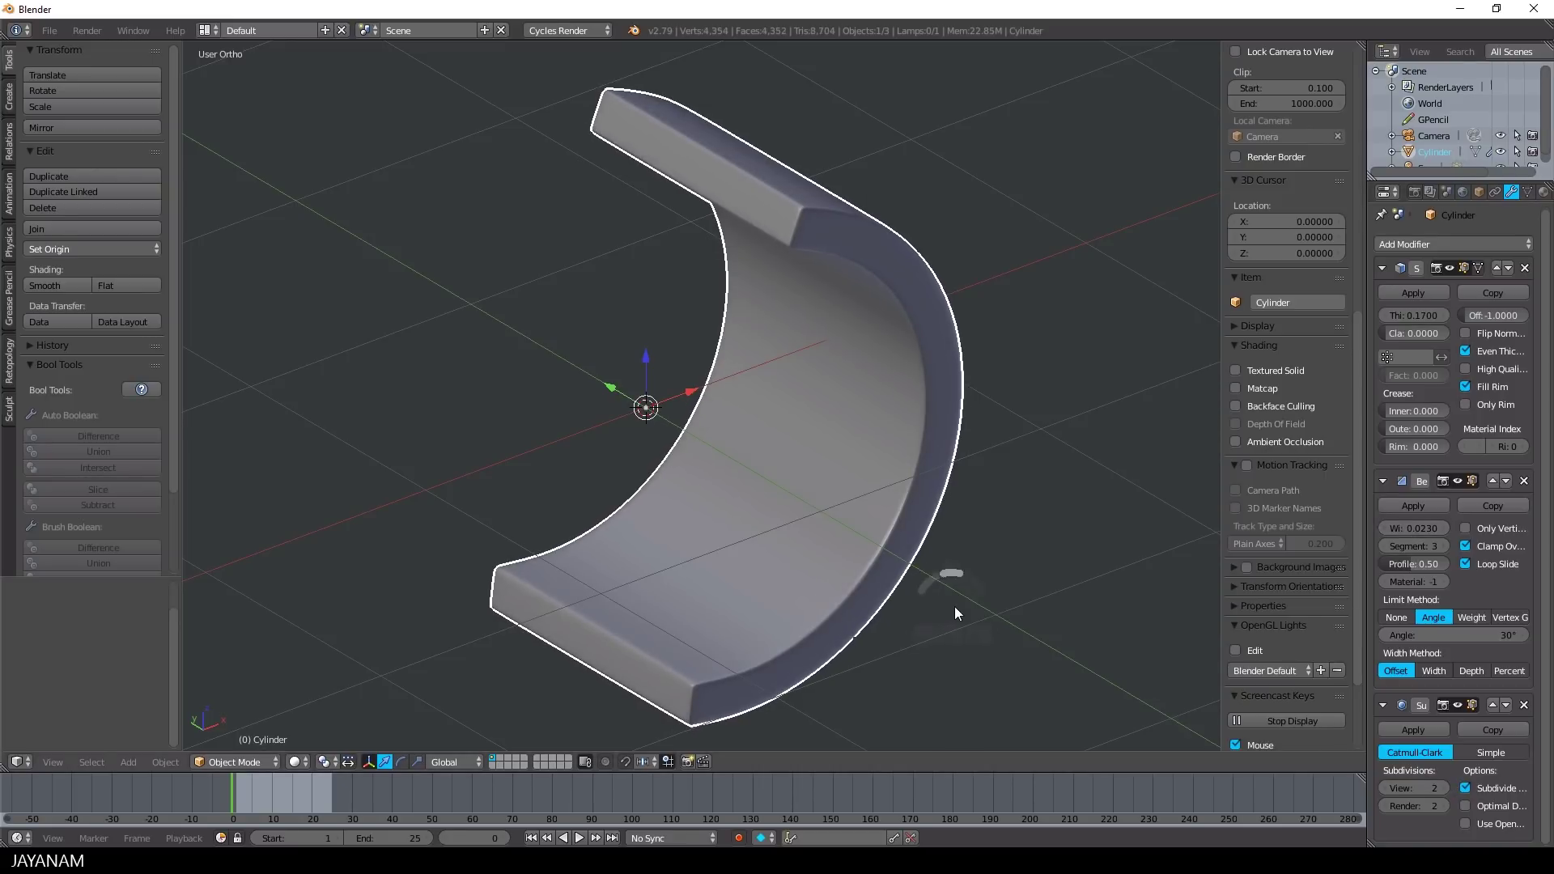
mouse_move(955, 608)
middle_mouse_down()
mouse_move(915, 620)
mouse_move(964, 594)
middle_mouse_up()
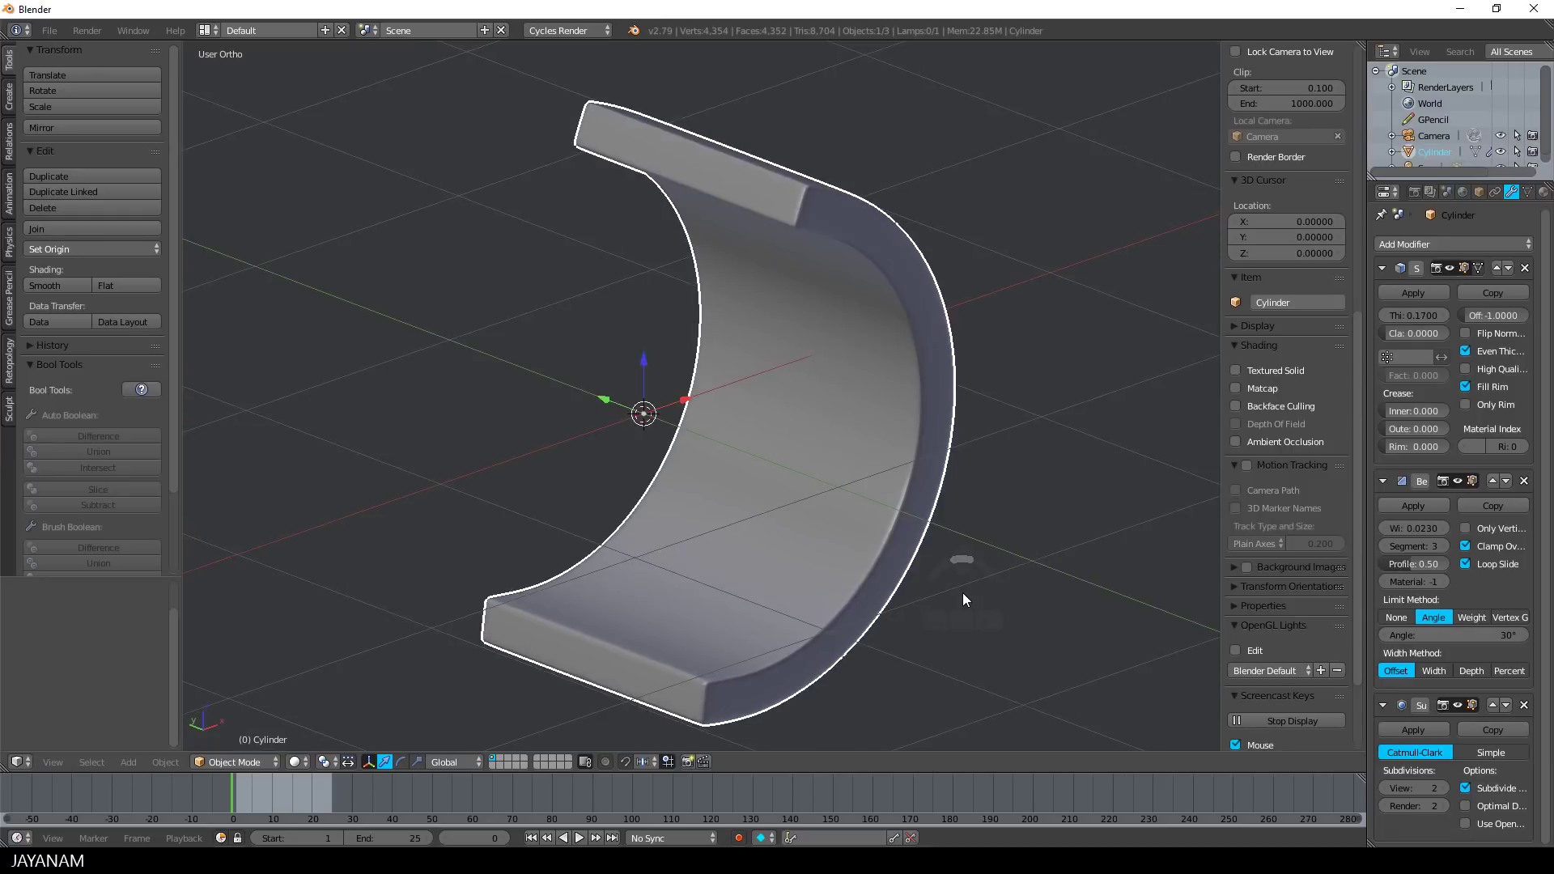
scroll(963, 583, "down", 2)
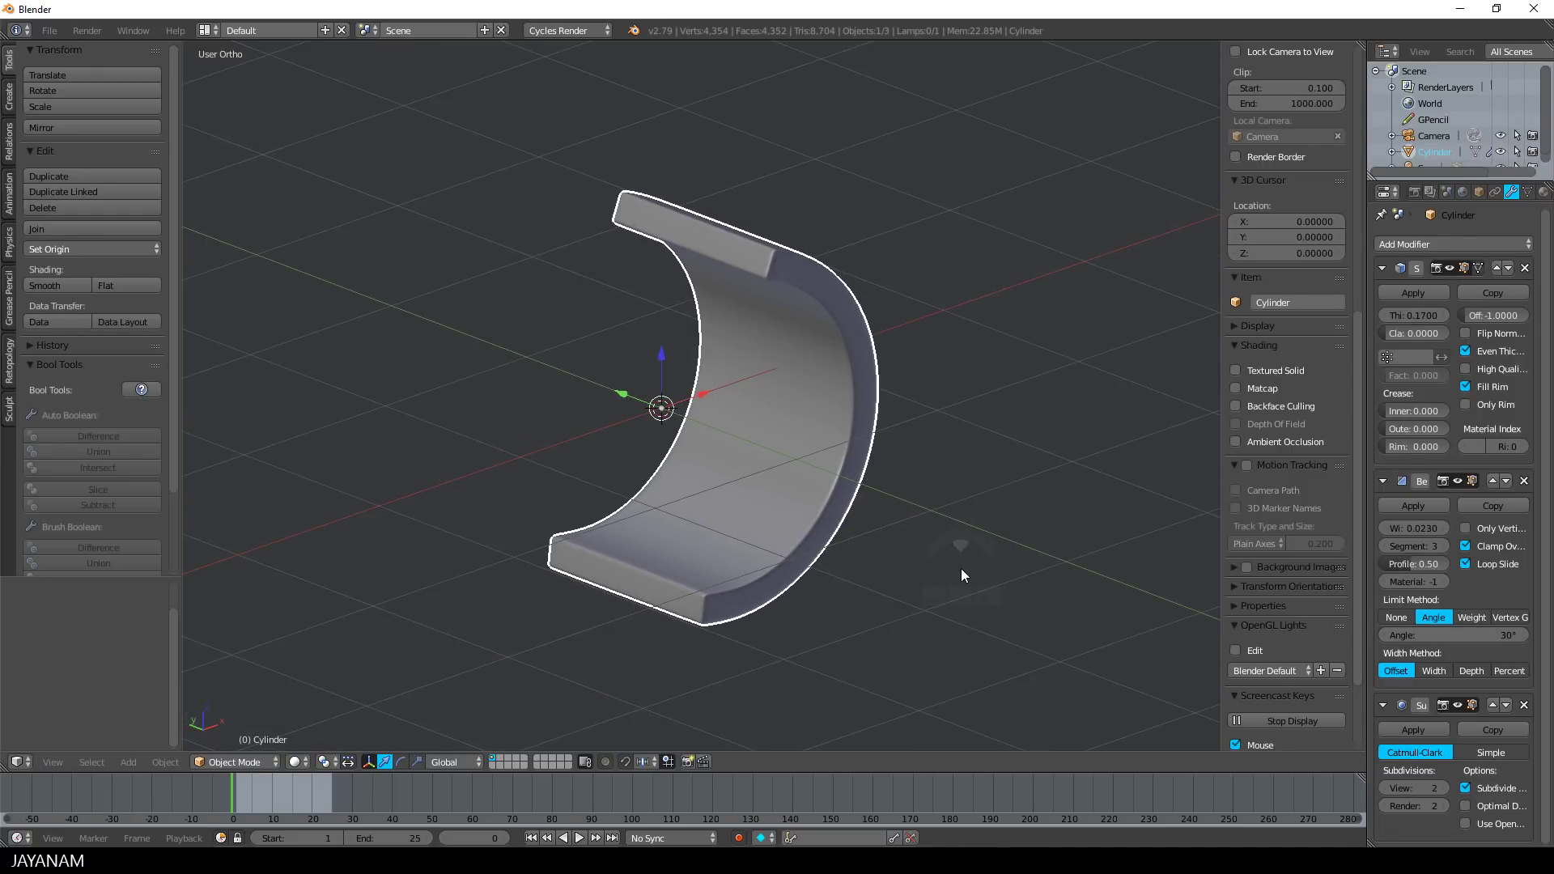
Step: Apply the Solidify, Bevel and Subdivision Surface modifiers to the mesh
left_click(1415, 293)
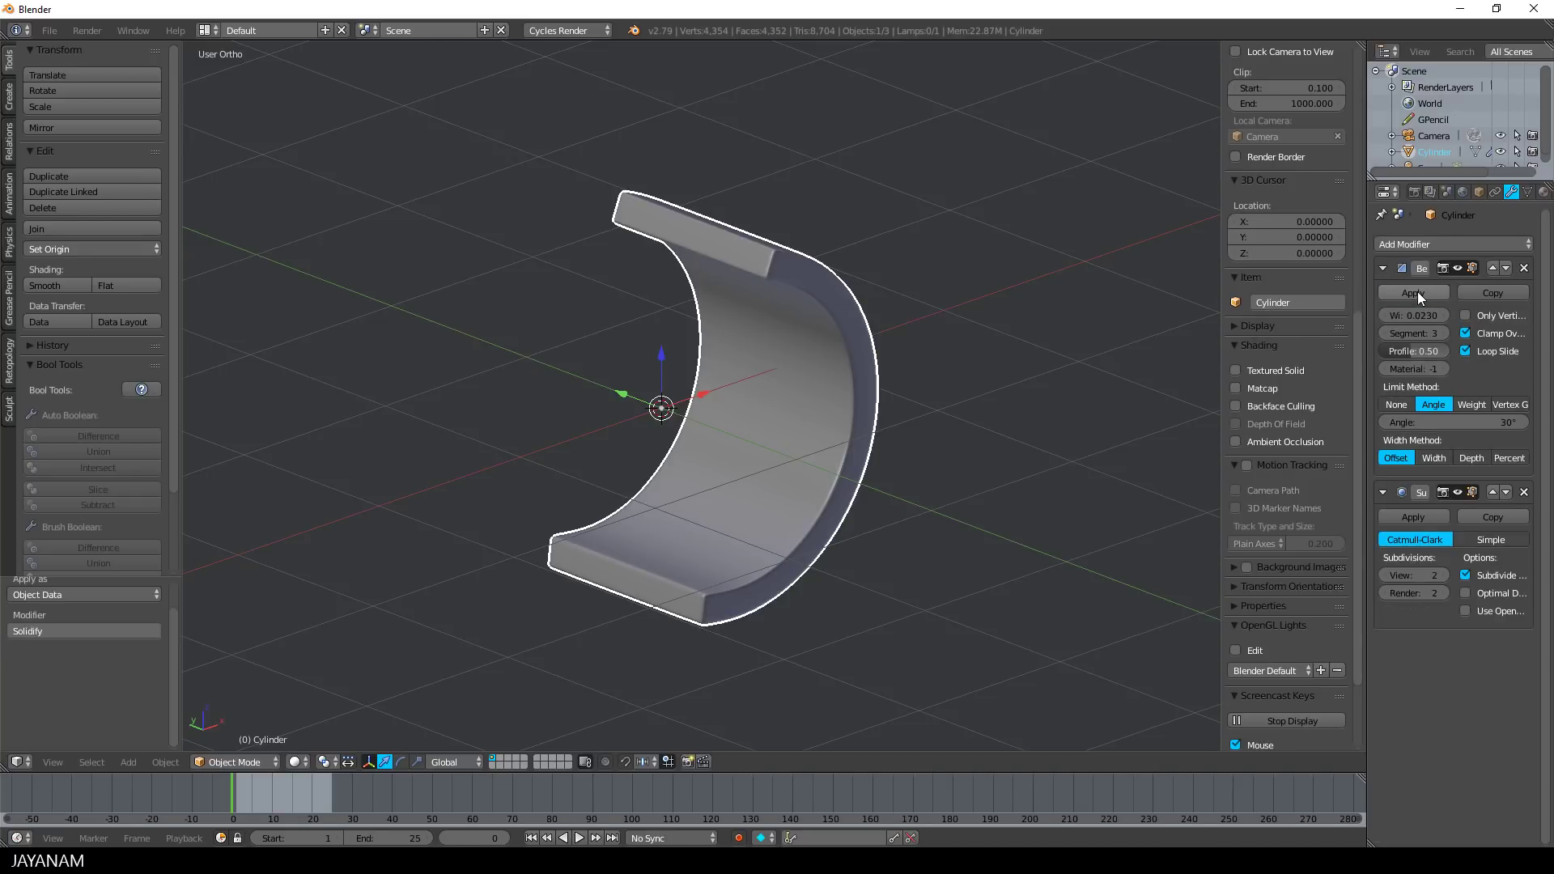
left_click(1414, 293)
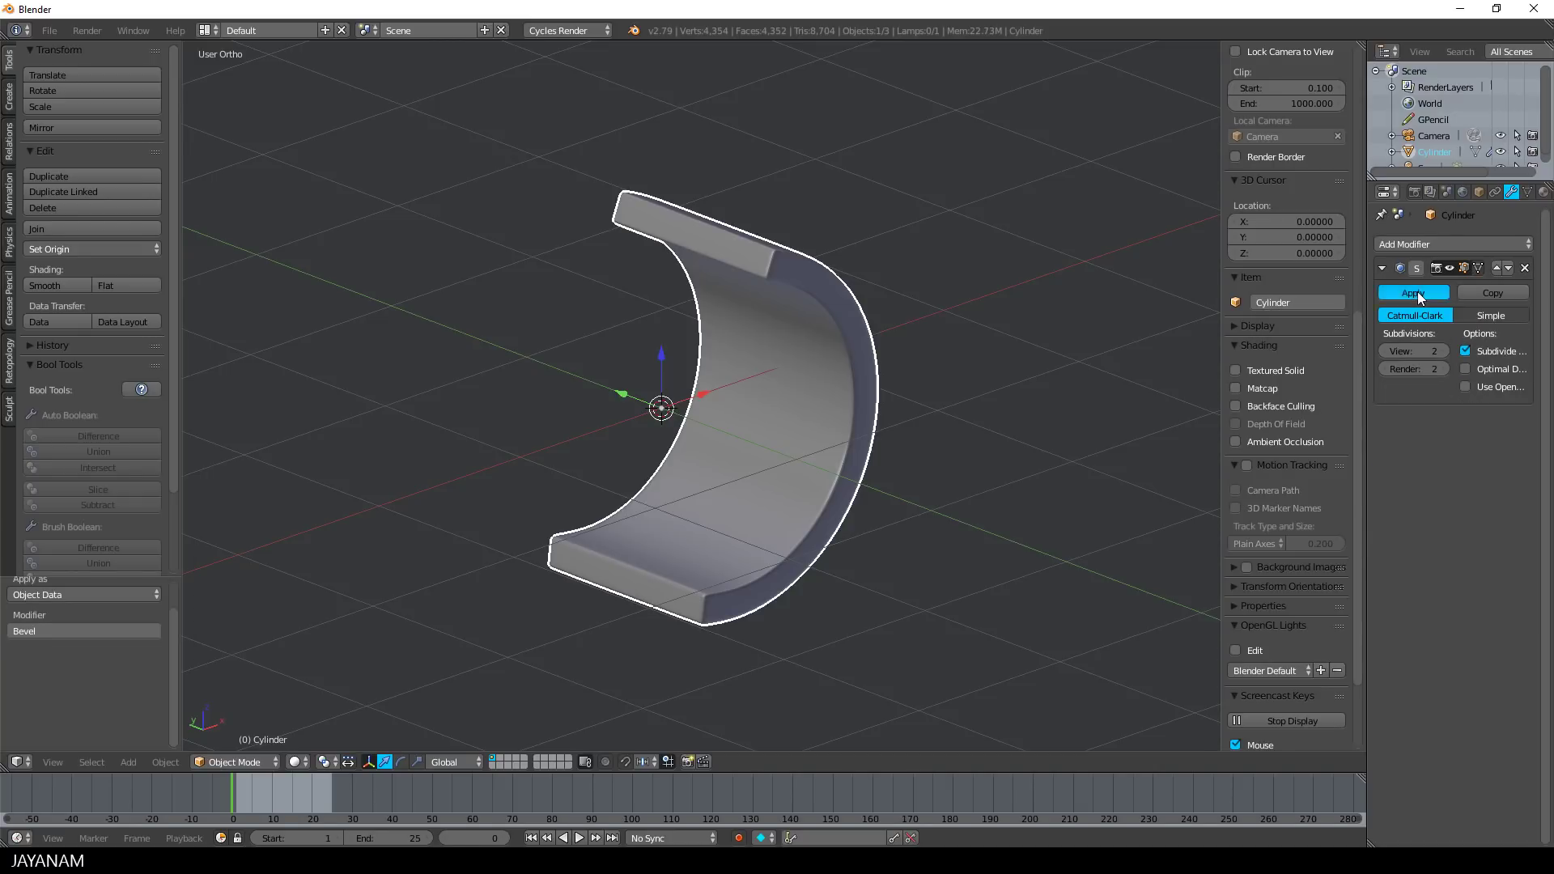
left_click(1415, 293)
Step: In Edit Mode, delete six vertical edge loops from the arc's curved face
key("Tab")
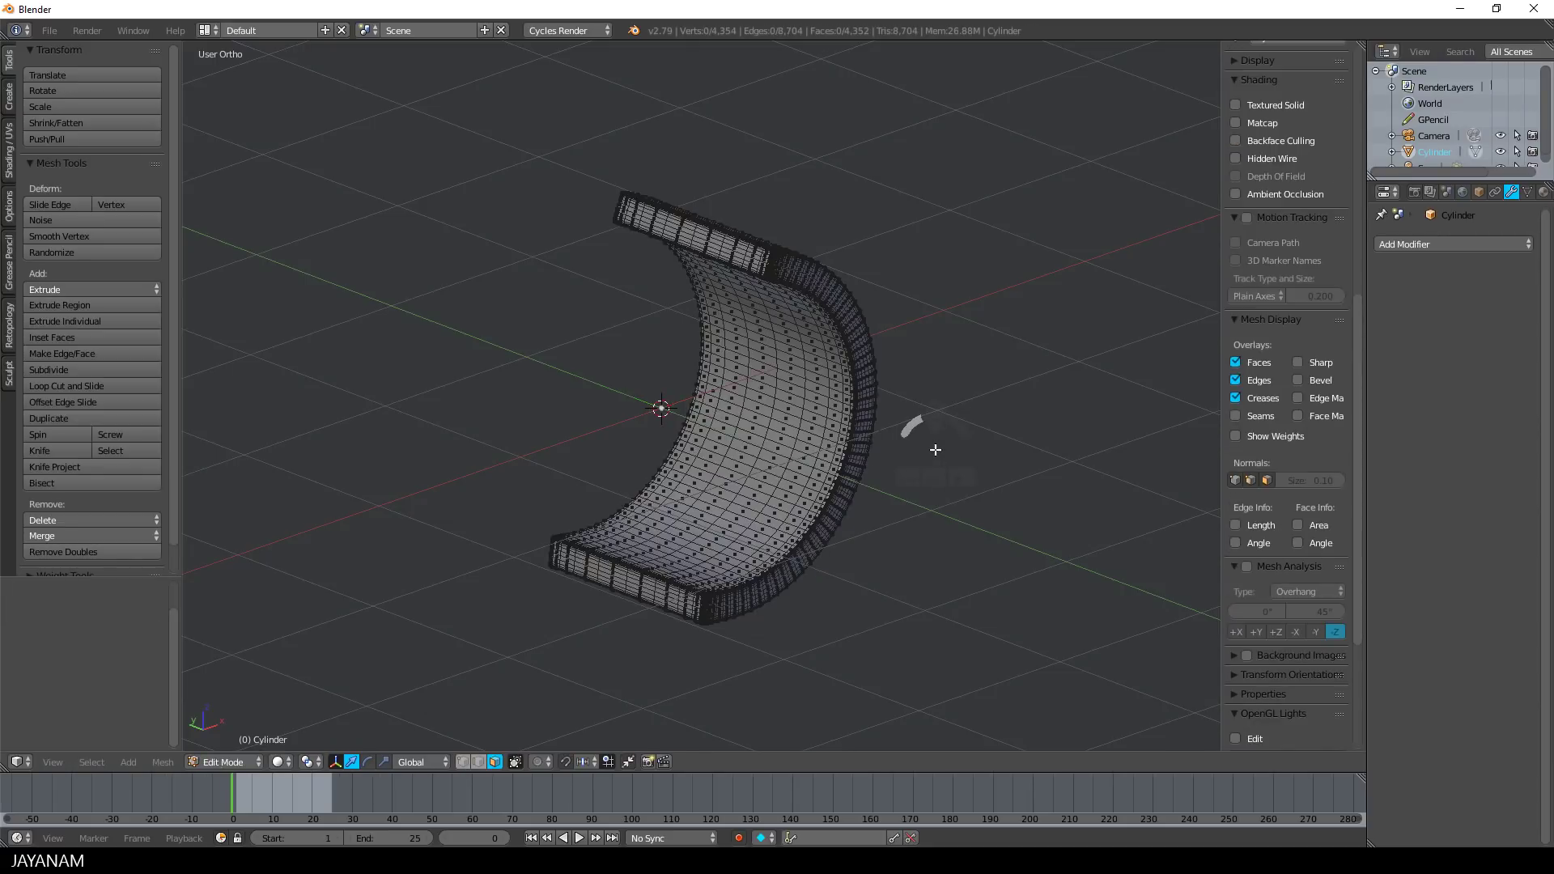
middle_click_drag(935, 450, 990, 460)
scroll(991, 458, "up", 2)
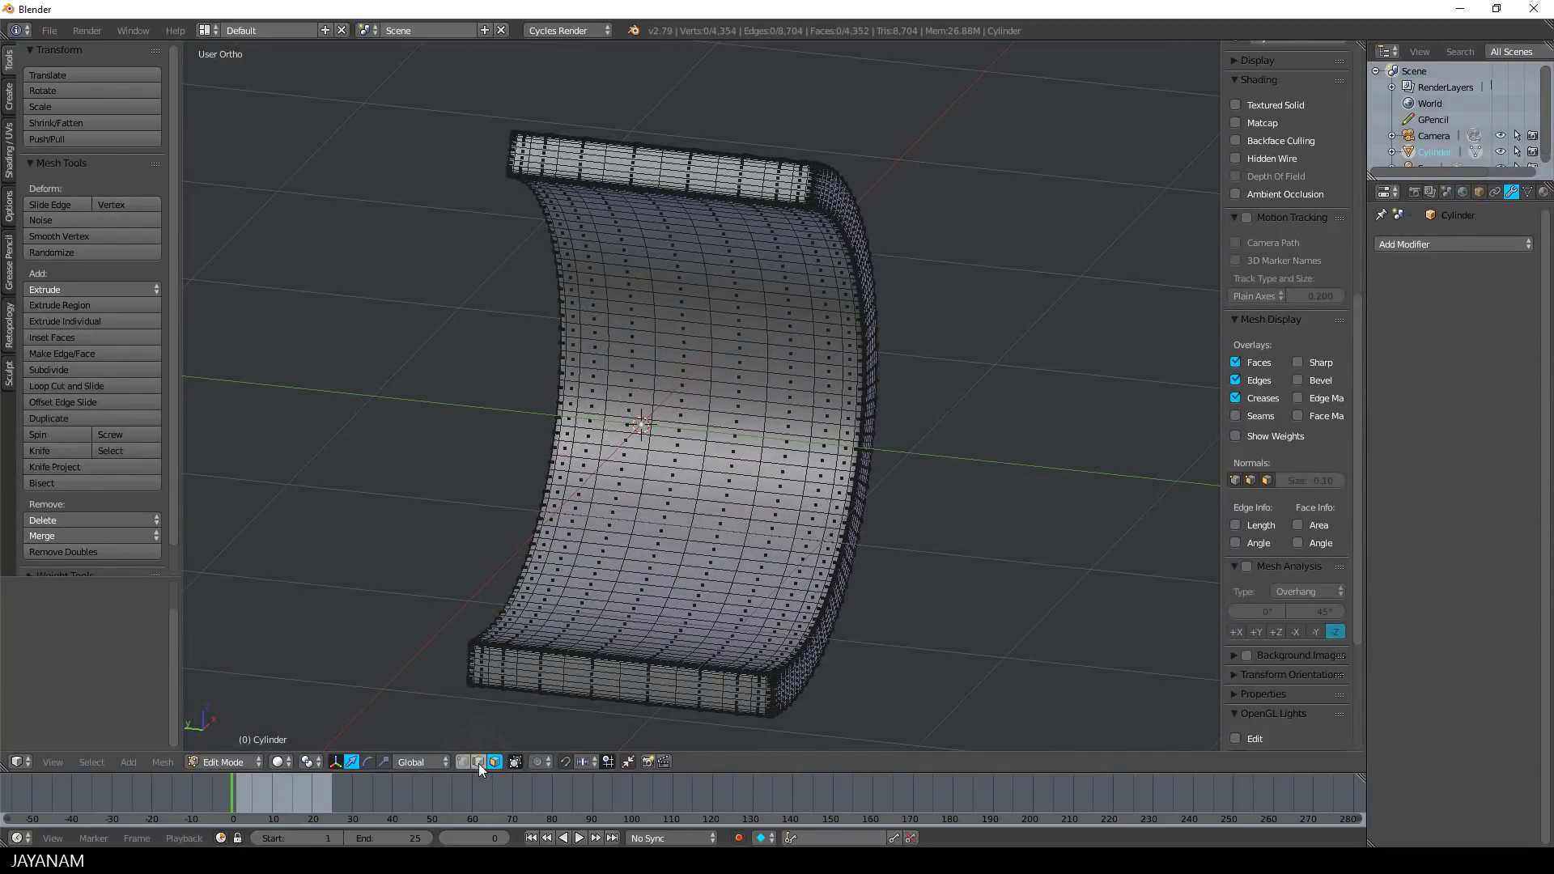
left_click(478, 764)
scroll(555, 451, "up", 2)
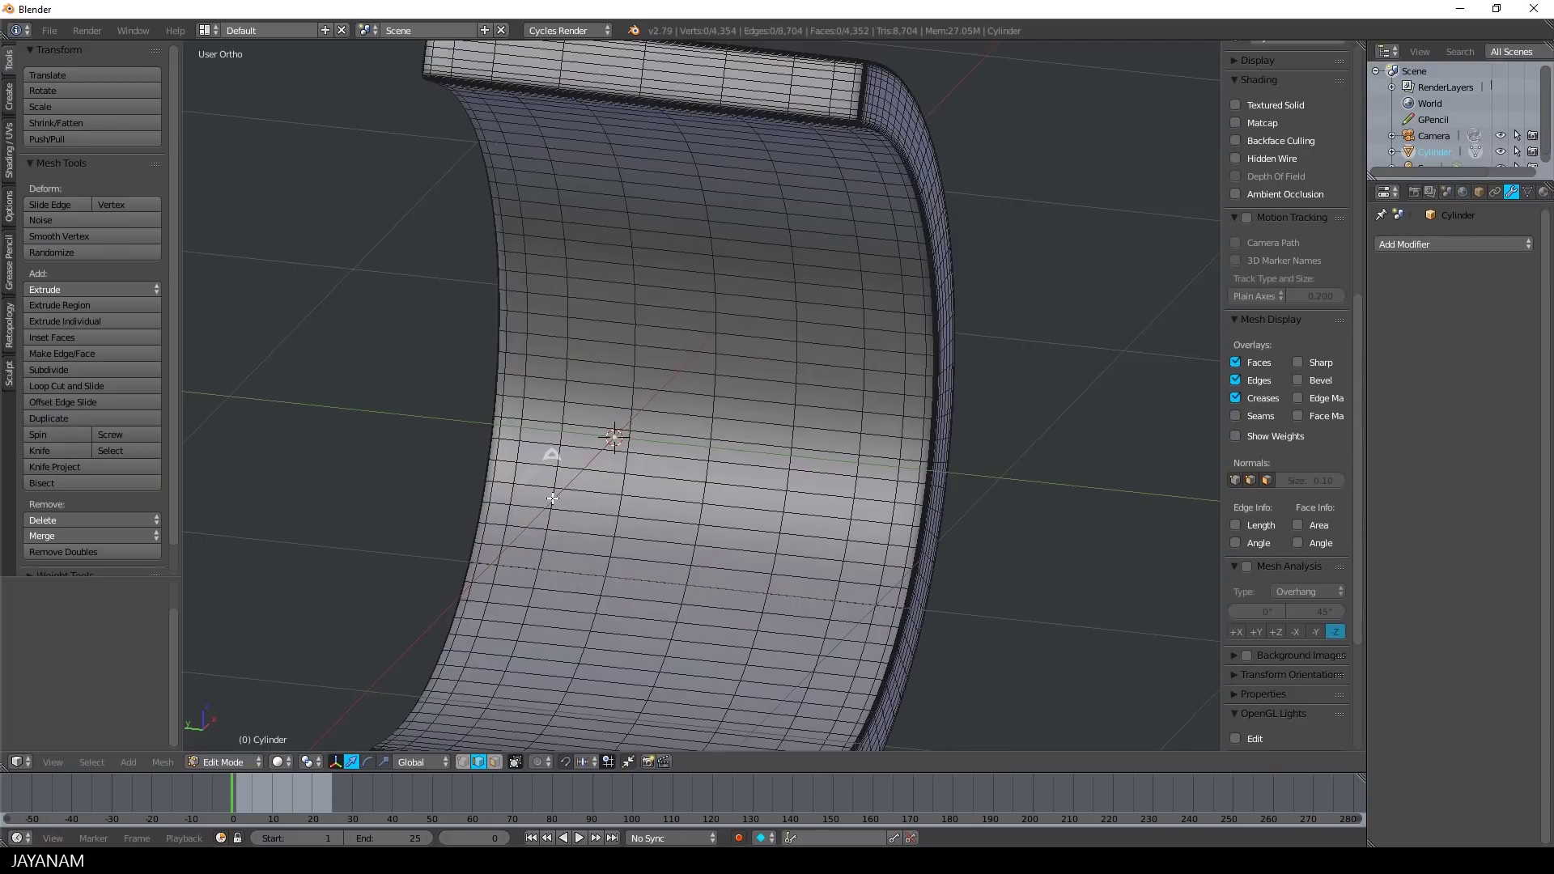
left_click(553, 499, "alt")
left_click(636, 503, "alt+shift")
left_click(712, 510, "alt+shift")
left_click(783, 518, "alt+shift")
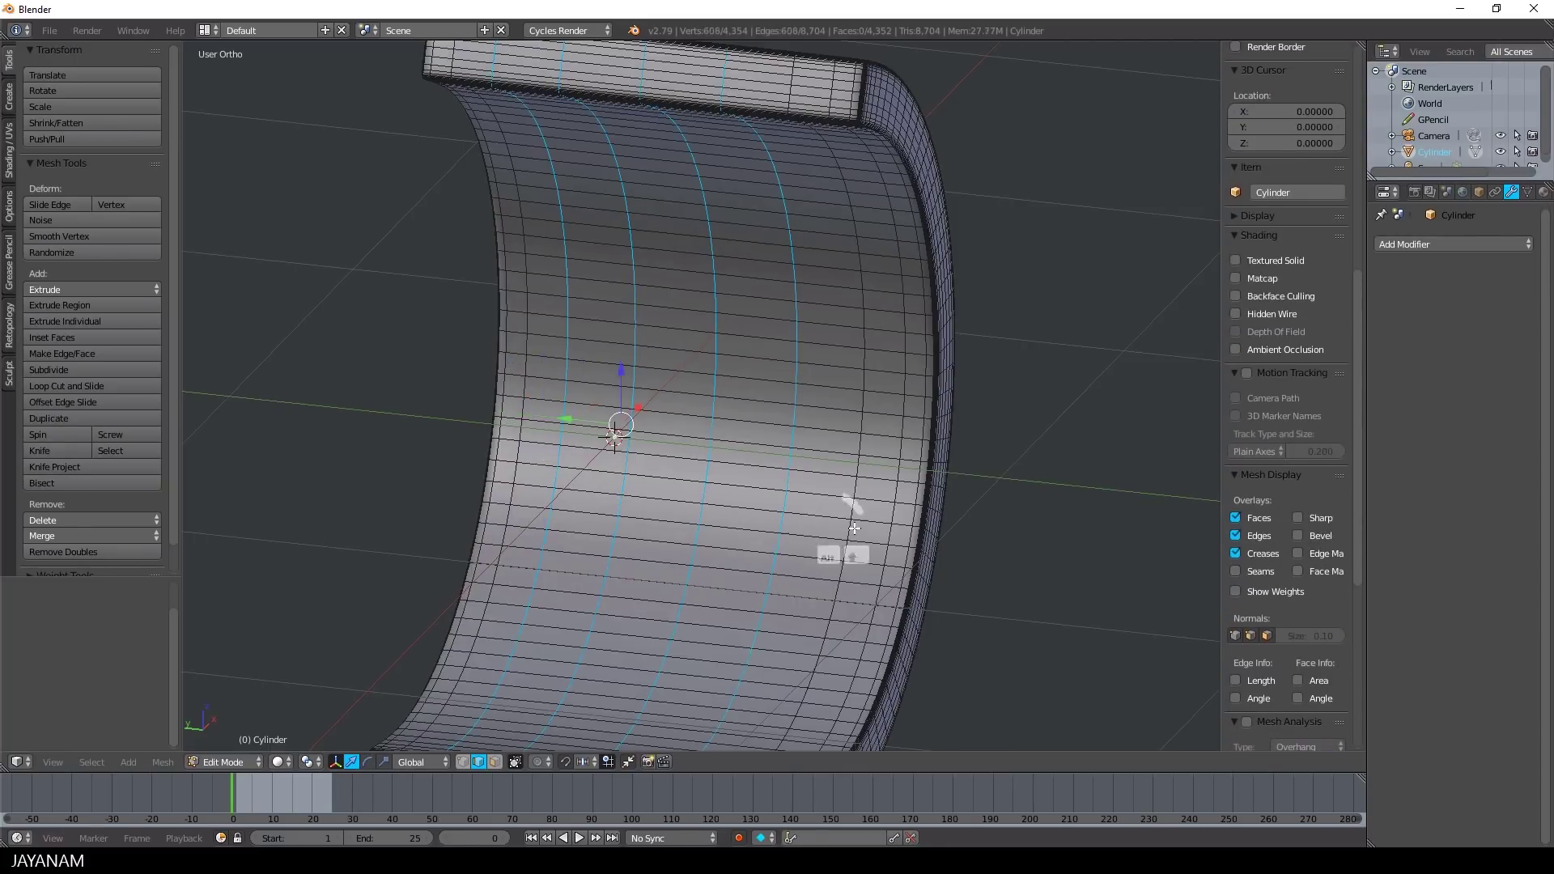
left_click(854, 527, "alt+shift")
left_click(890, 536, "alt+shift")
scroll(906, 535, "down", 3)
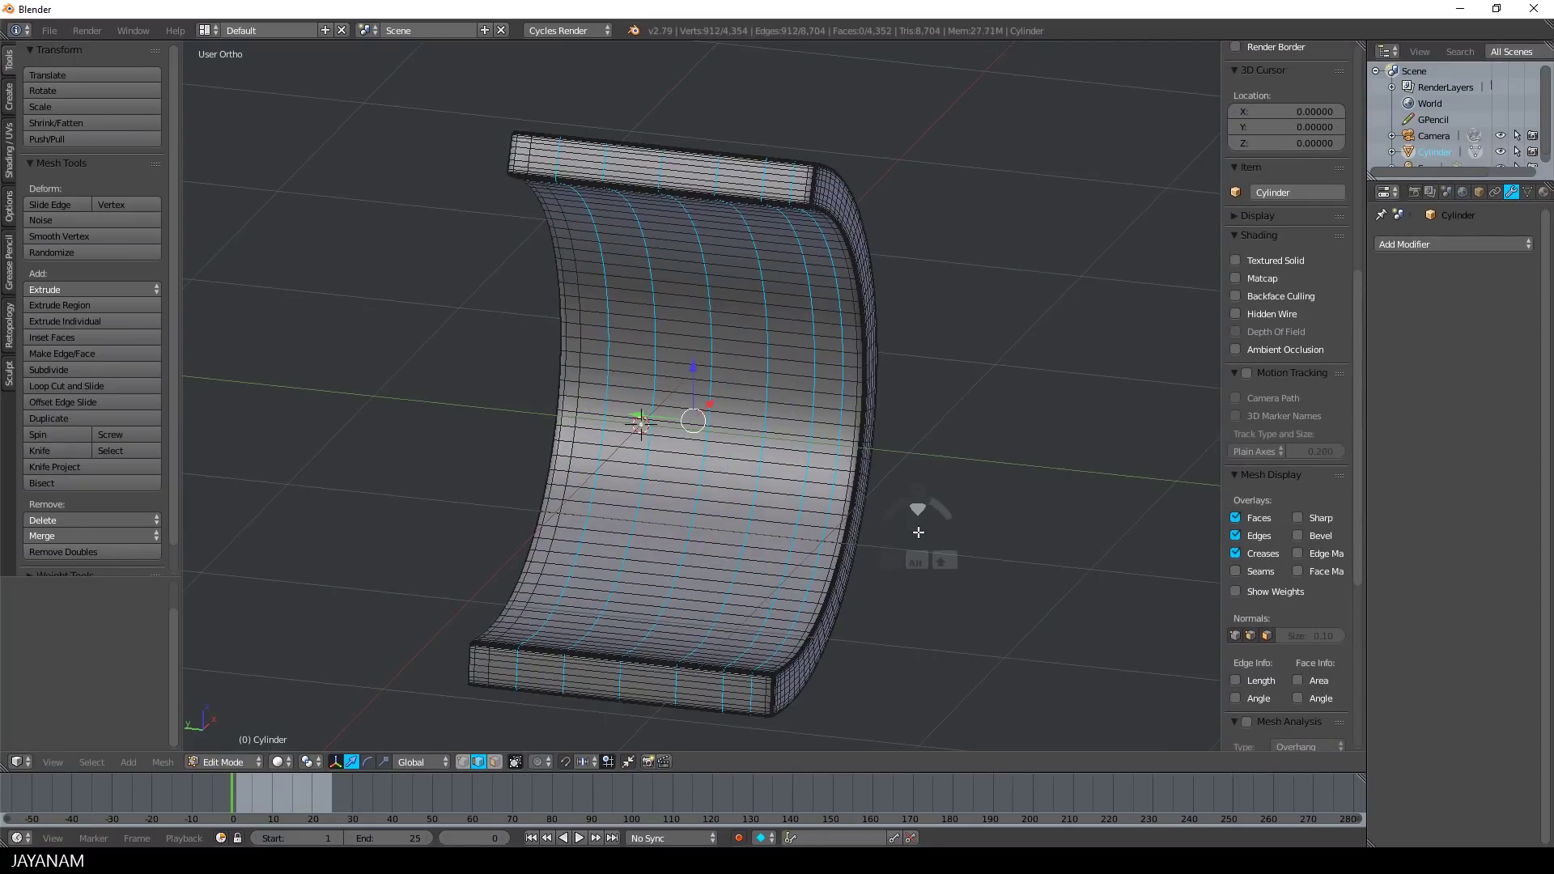
key("space")
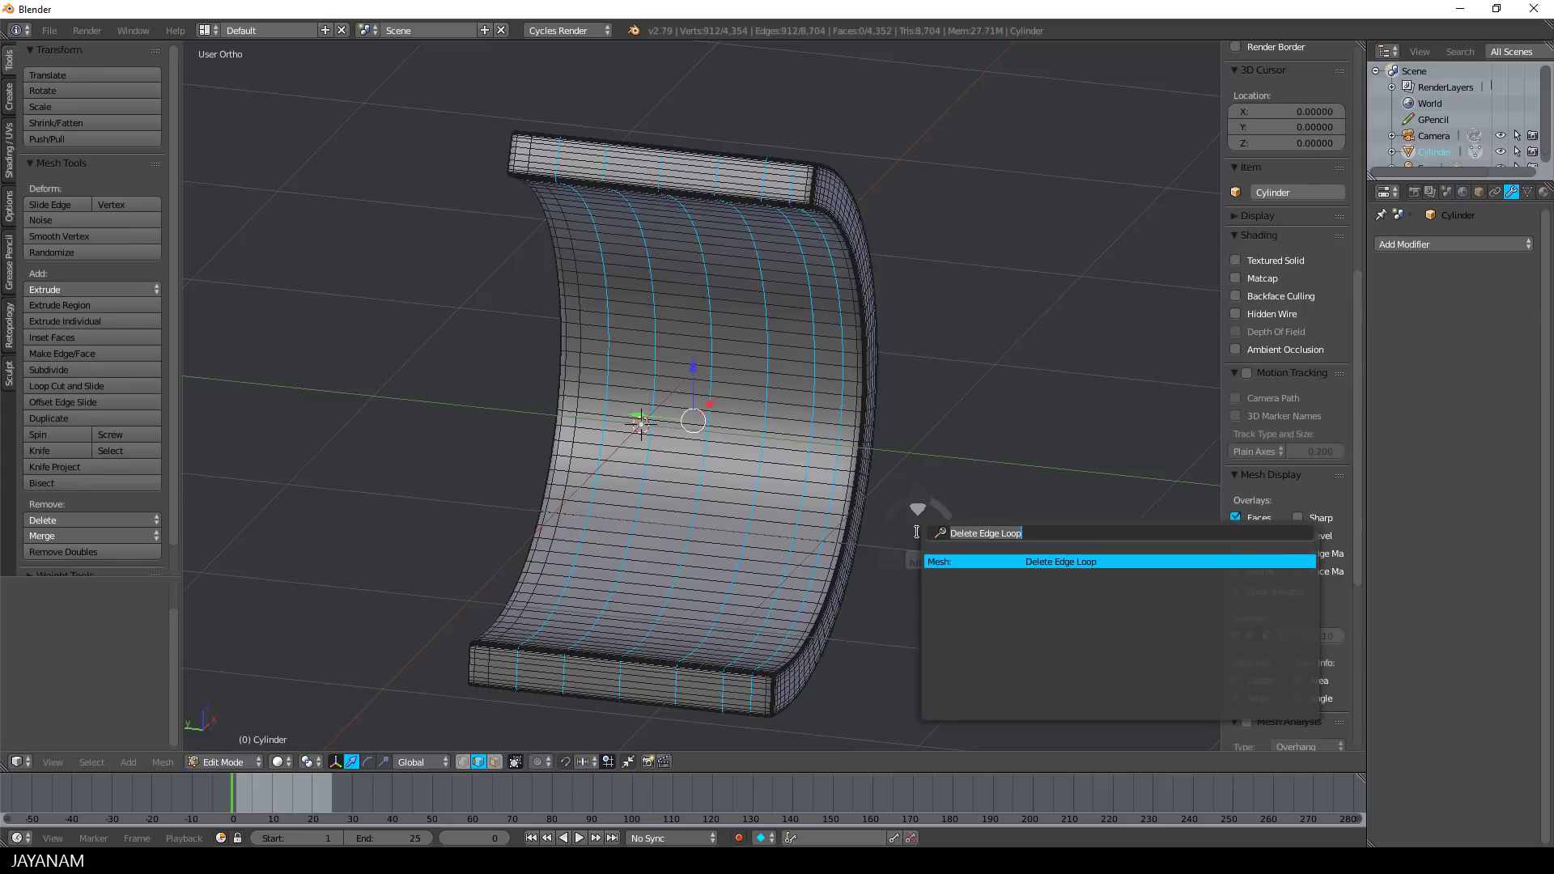
left_click(1074, 562)
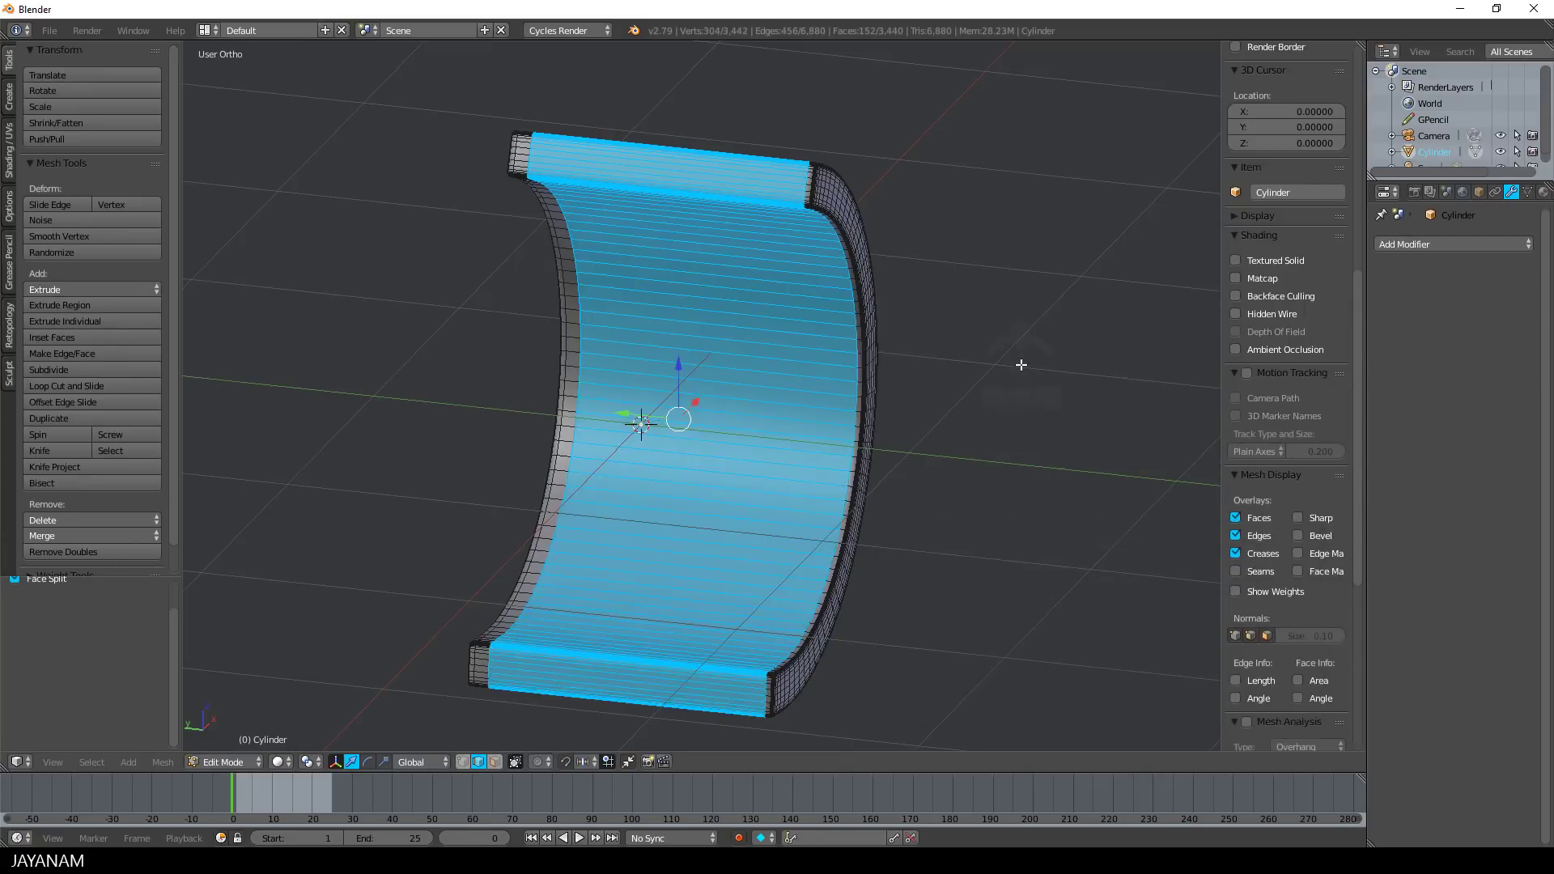
Step: Delete three edge loops along the top band, then return to Object Mode
middle_click_drag(1023, 361, 1085, 246)
key("a")
scroll(891, 216, "up", 5)
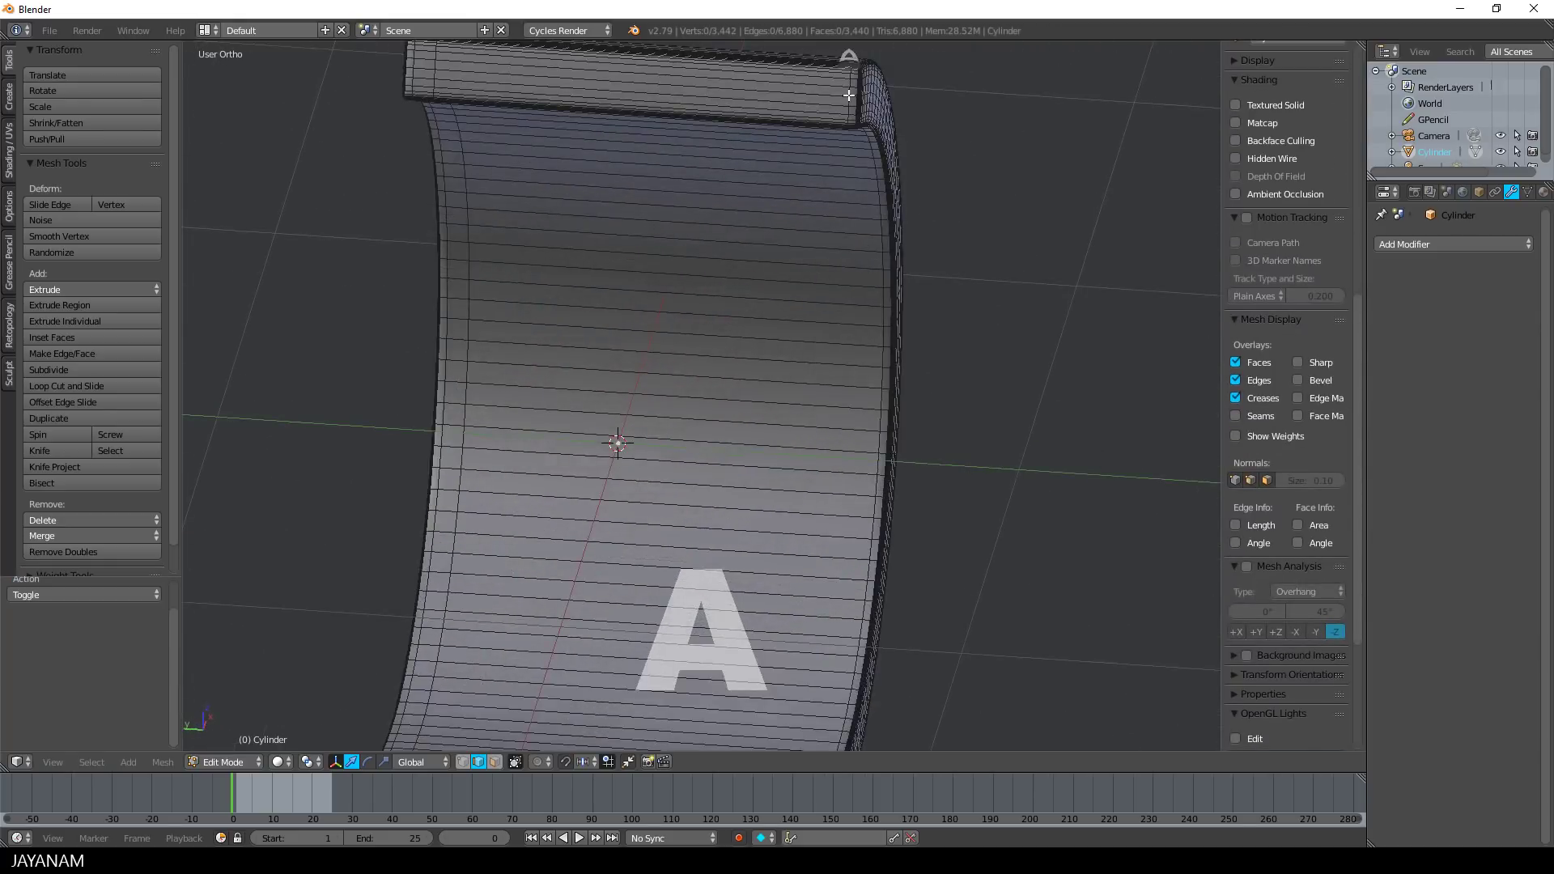
left_click(822, 73, "alt")
left_click(805, 96, "alt+shift")
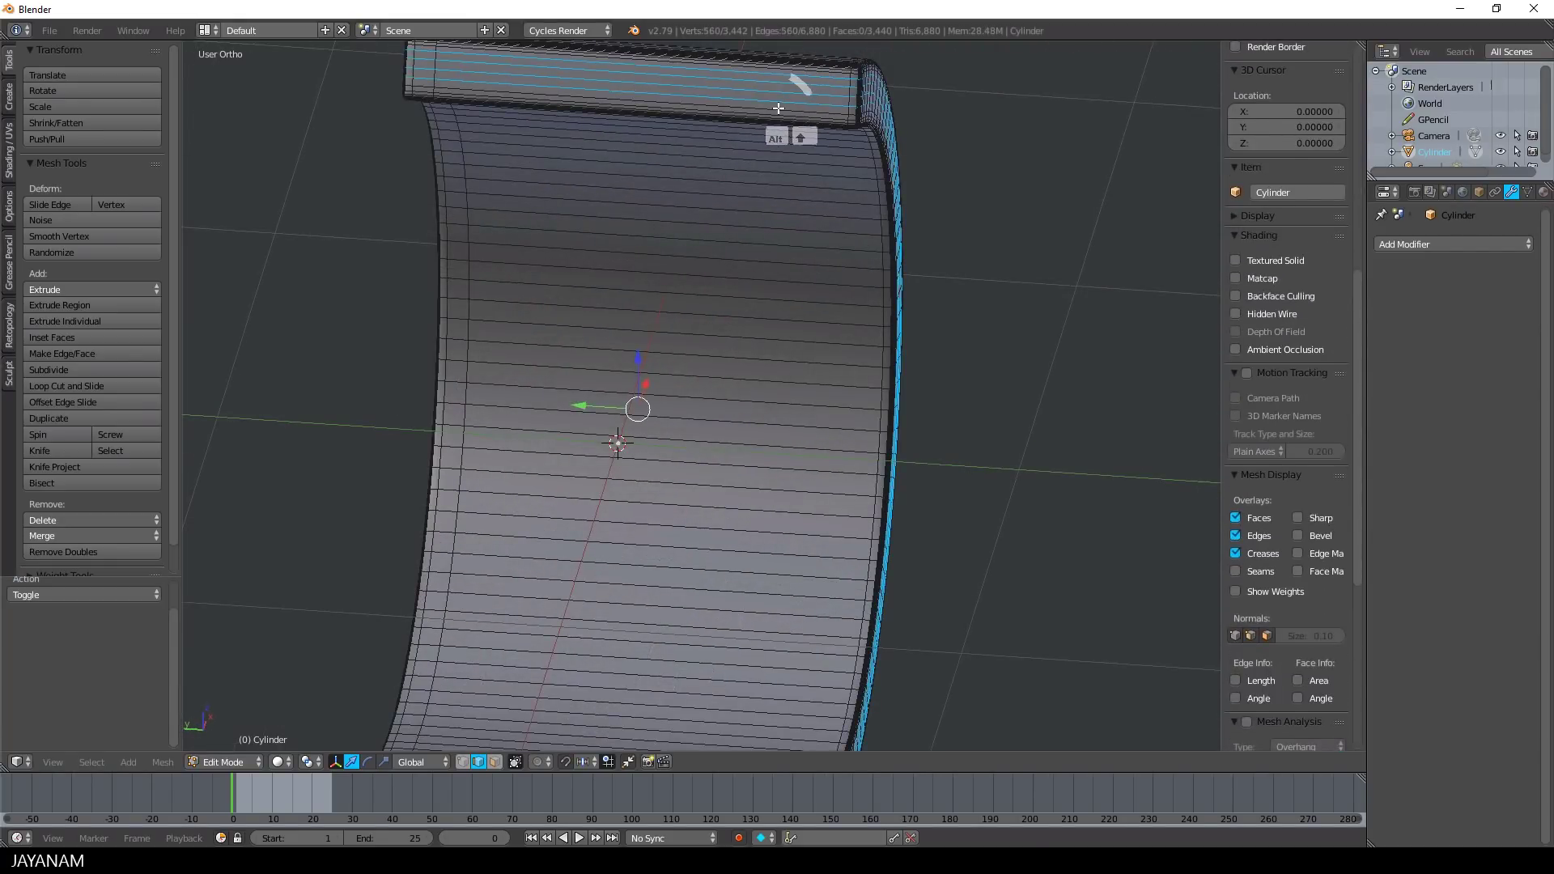
left_click(809, 101, "alt+shift")
key("space")
left_click(1137, 187)
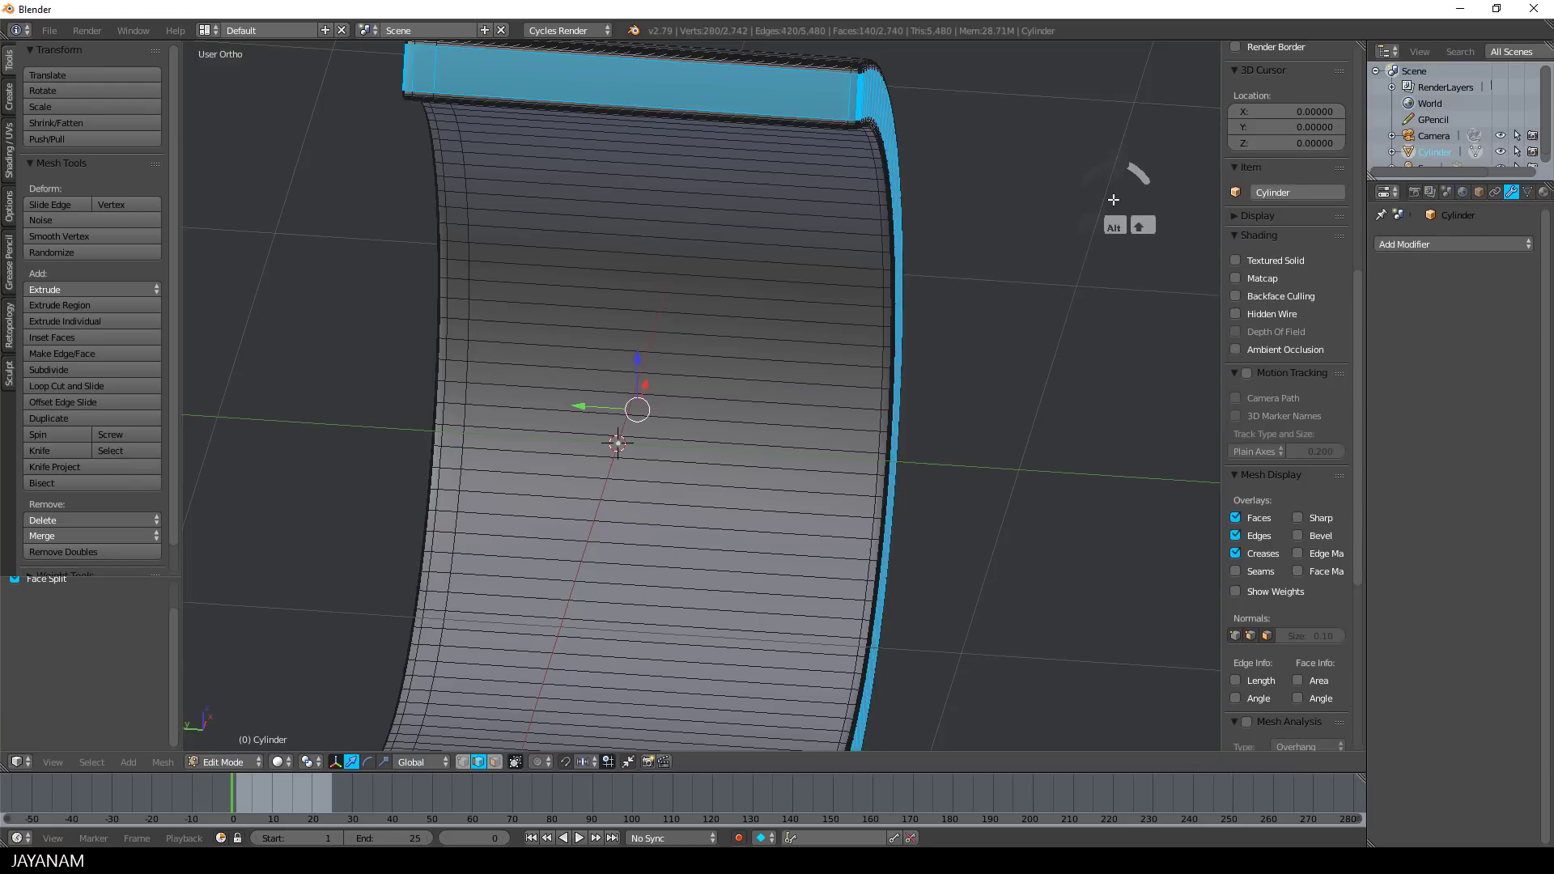
scroll(1103, 208, "down", 3)
key("a")
middle_click_drag(1075, 229, 917, 316)
key("Tab")
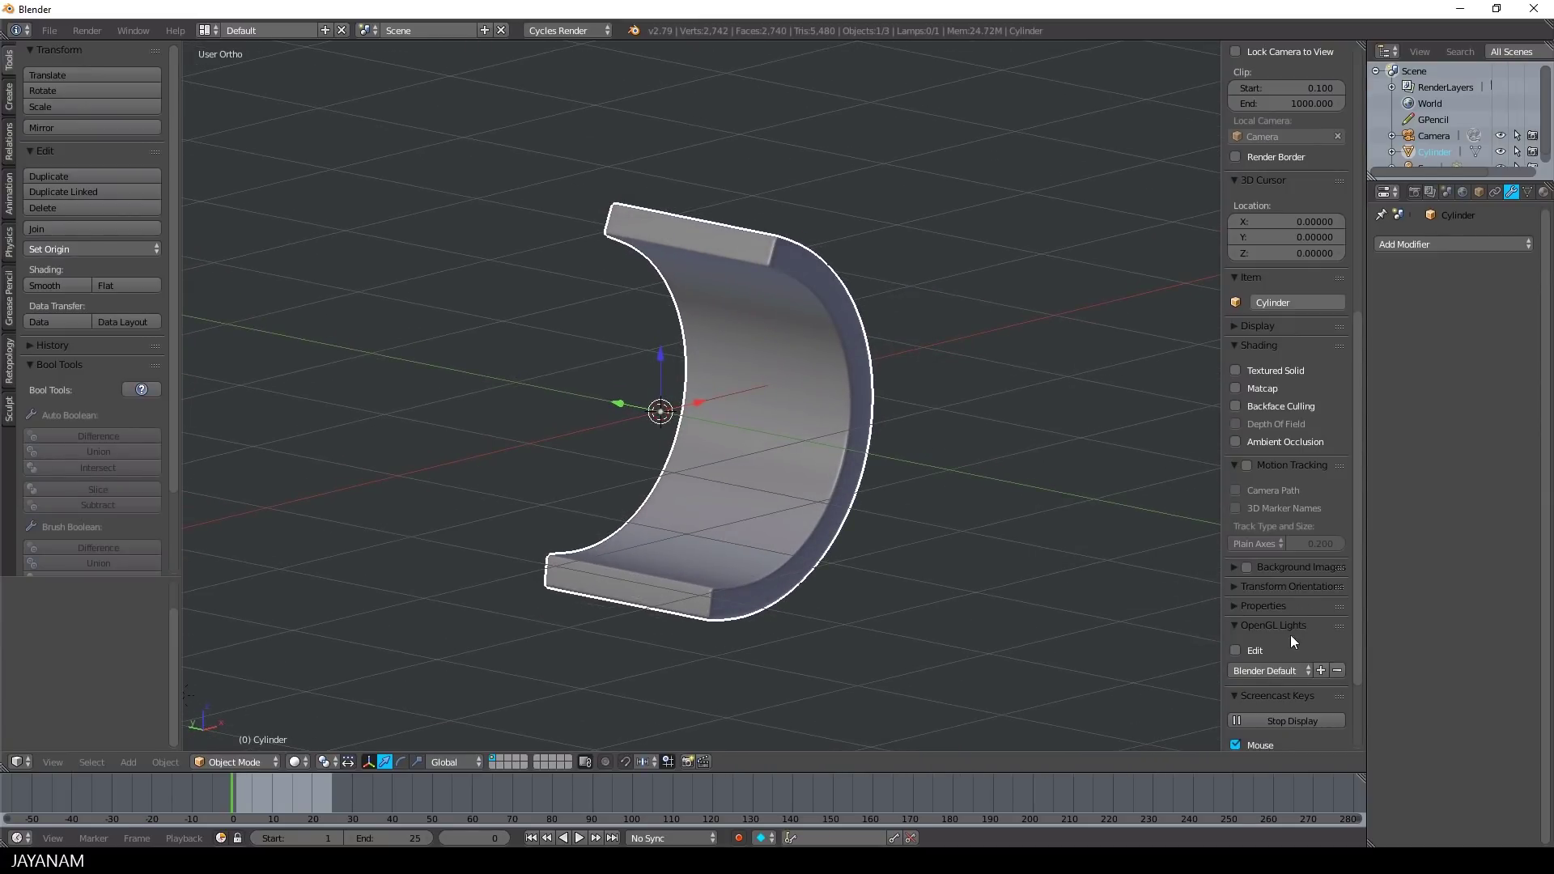
Step: Enable Only Render in the N-panel Display section to hide grid, outline and origin
left_click(1232, 325)
left_click(1235, 350)
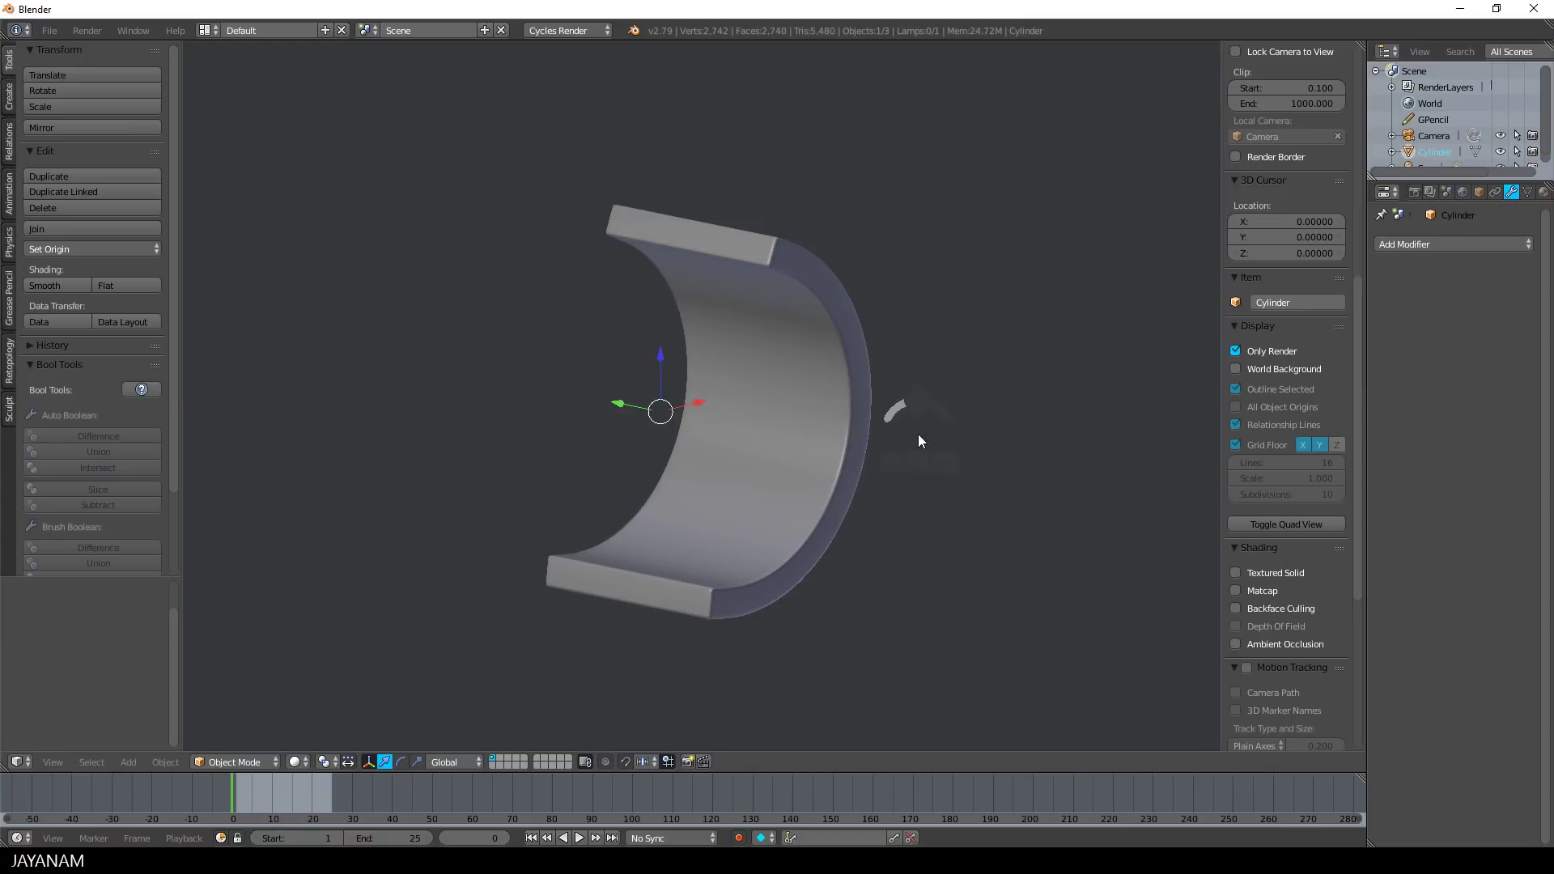